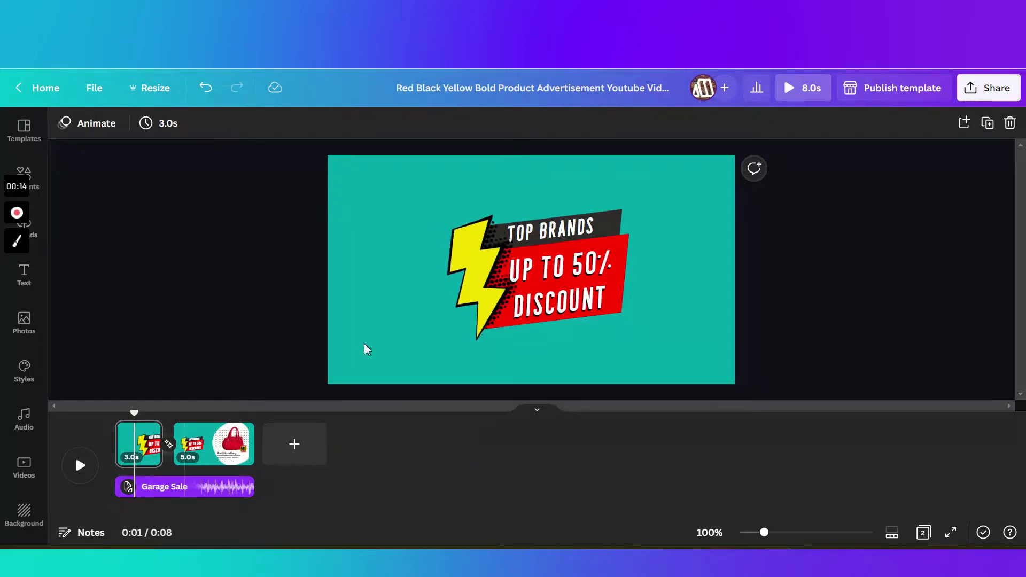
# Select the lightning bolt in the discount badge and search Elements for 'lightning'
pyautogui.click(483, 263)
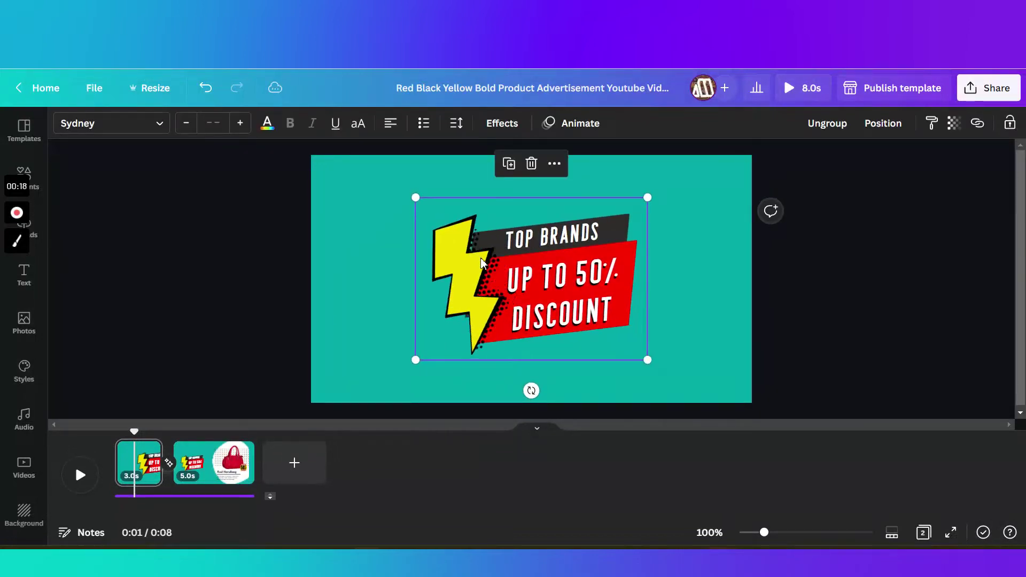
pyautogui.click(473, 290)
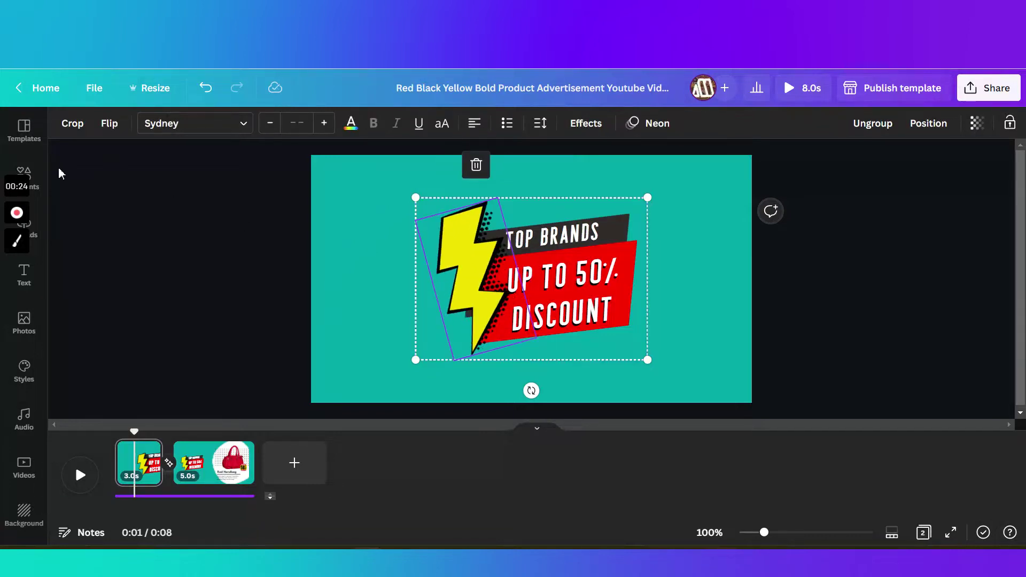
pyautogui.click(40, 171)
pyautogui.click(138, 133)
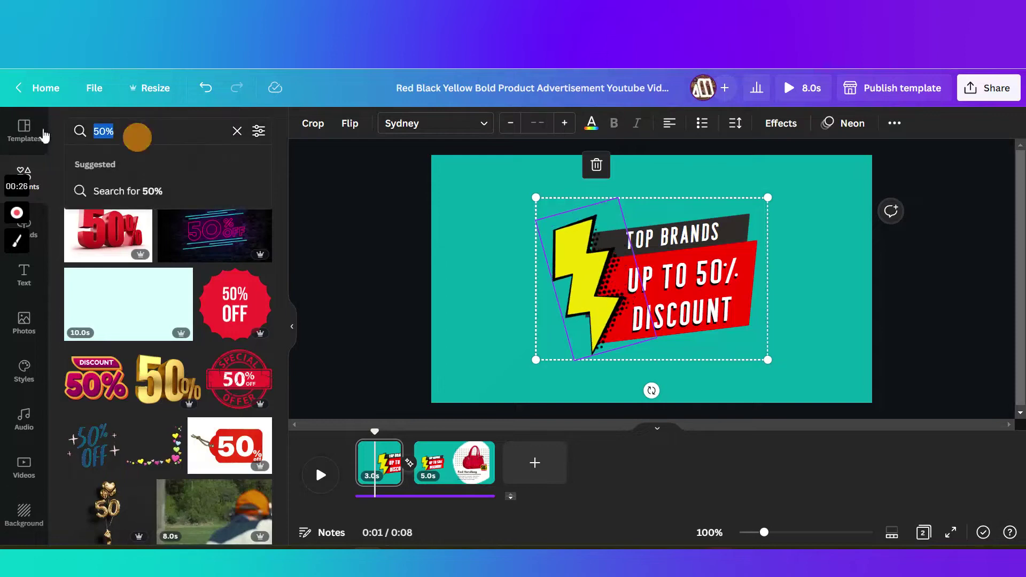
pyautogui.write('lightning')
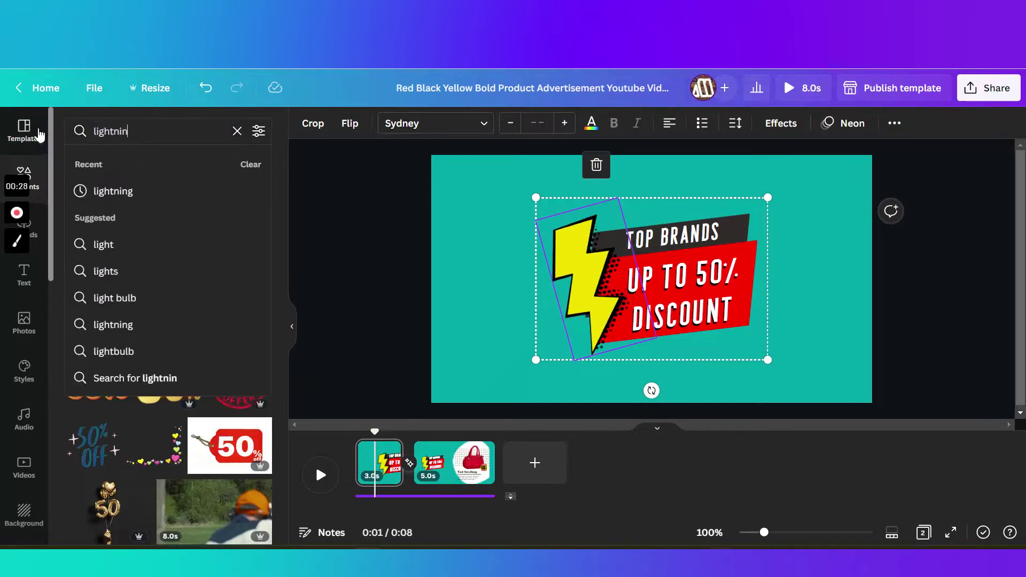
pyautogui.press('Return')
# Browse the lightning results, then select the banner shape behind the badge text
pyautogui.scroll(-10, 187, 246)
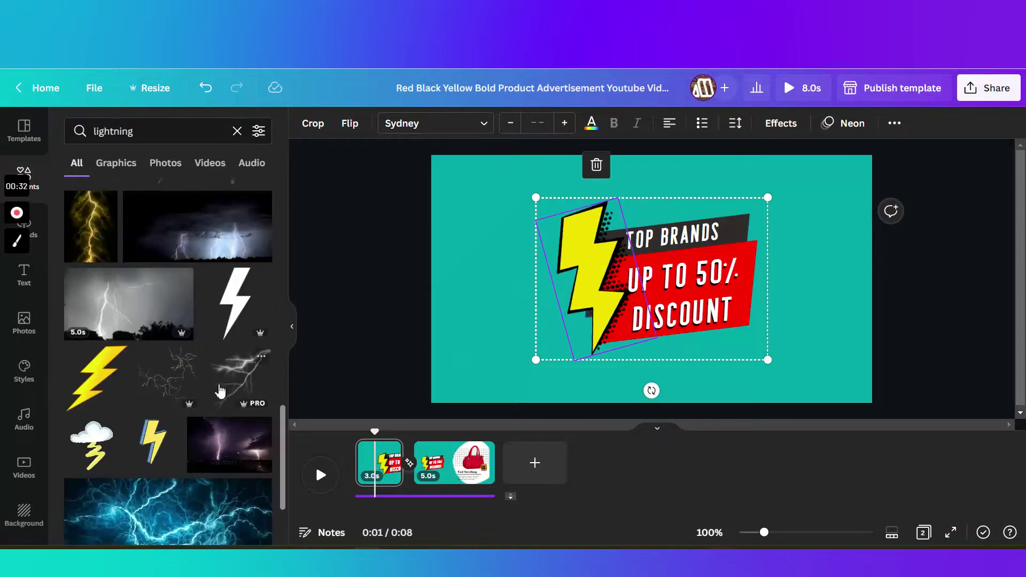
pyautogui.scroll(-6, 218, 393)
pyautogui.scroll(-1, 218, 394)
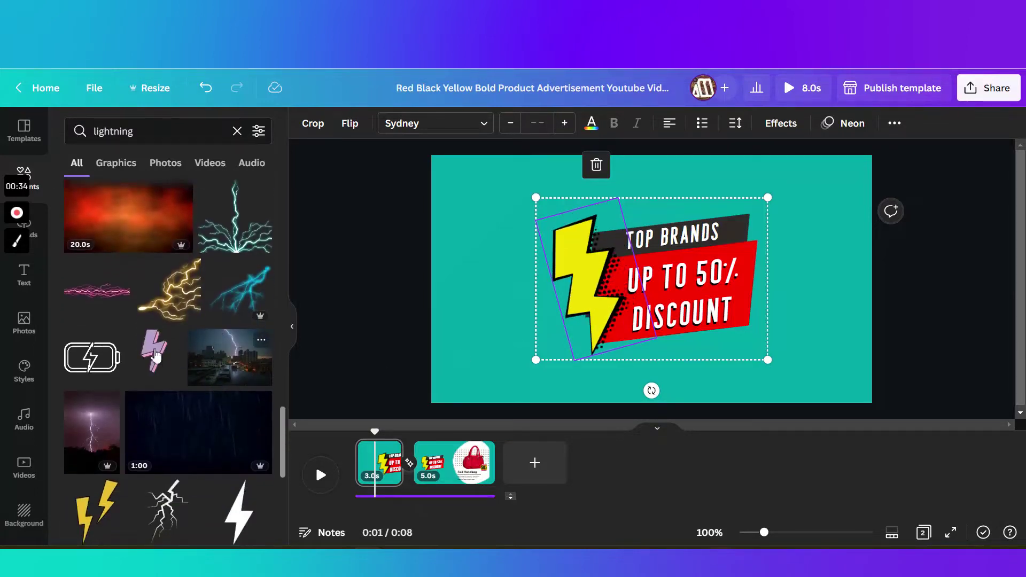
pyautogui.scroll(-4, 179, 447)
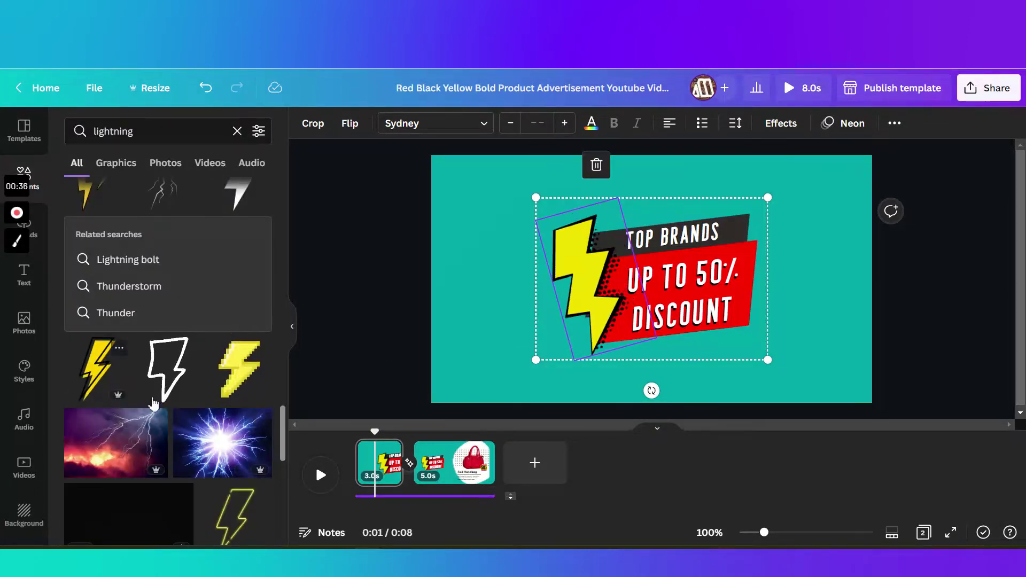
pyautogui.click(736, 227)
# Replace the Elements search with 'rhombus' to list diamond and parallelogram shapes
pyautogui.click(147, 130)
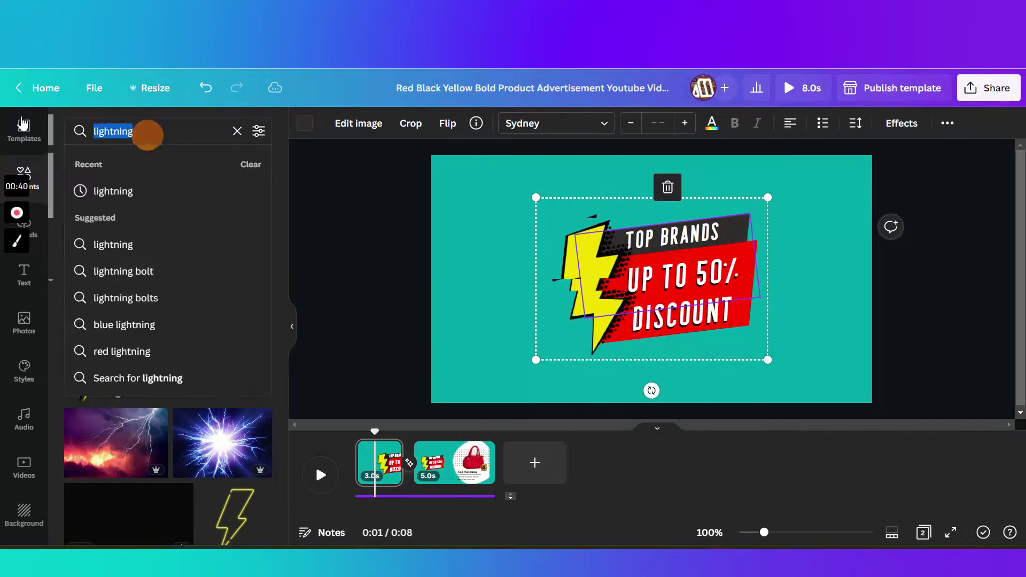
pyautogui.write('rhombus')
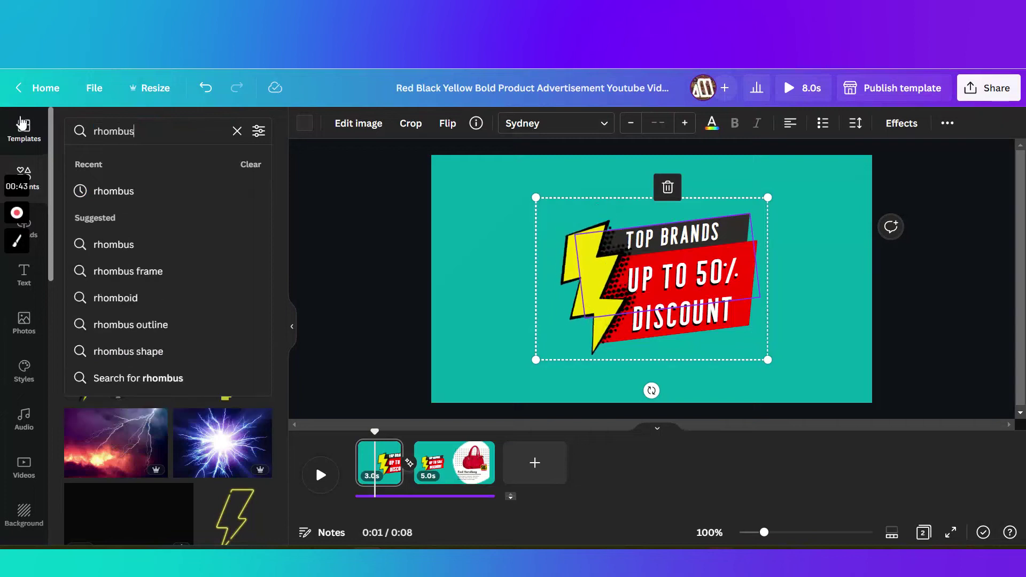
pyautogui.press('Return')
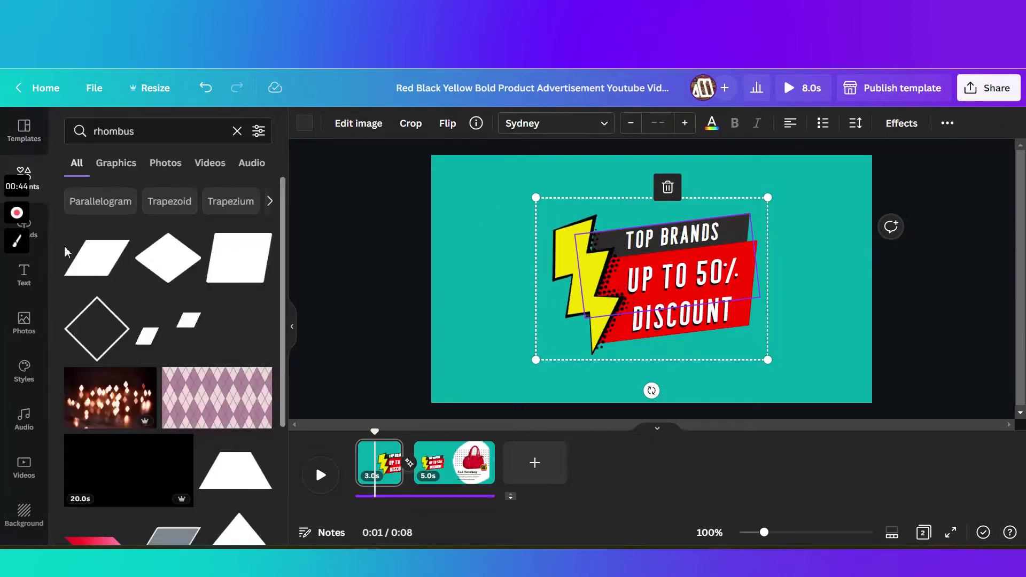
# Select the badge's UP TO 50% DISCOUNT text, TOP BRANDS banner and text in turn, then deselect
pyautogui.click(737, 327)
pyautogui.click(747, 236)
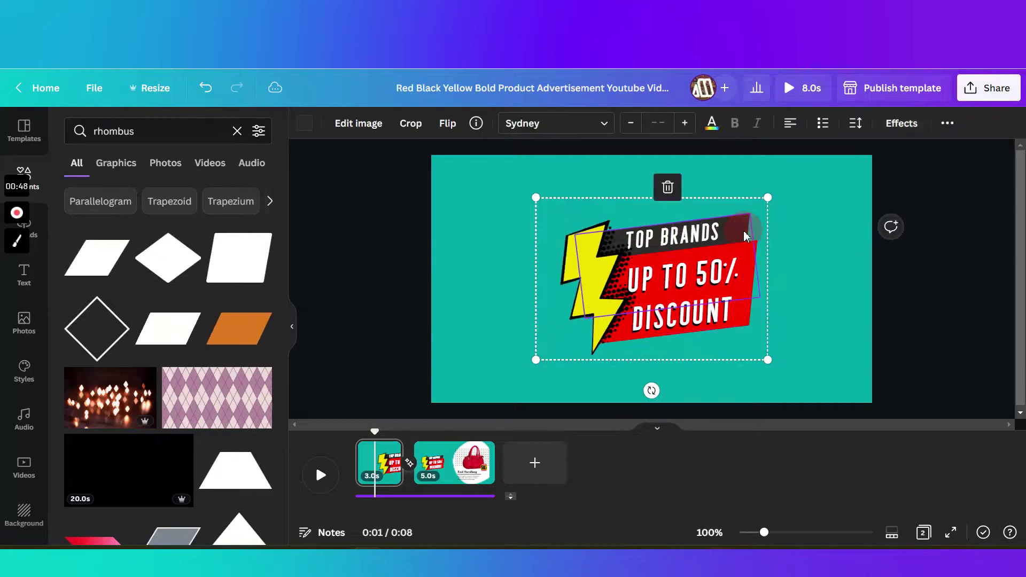
pyautogui.click(716, 238)
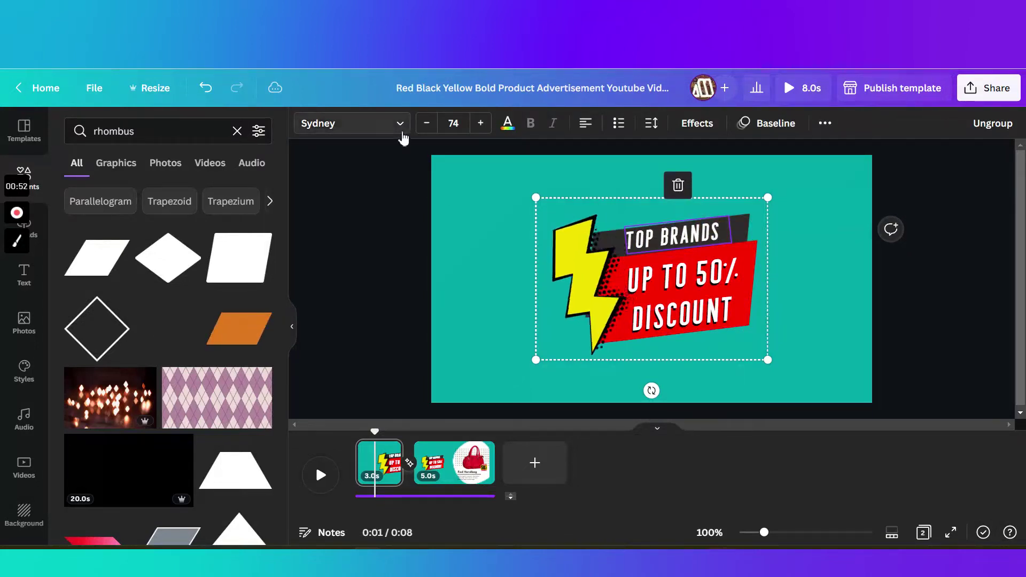
pyautogui.click(690, 281)
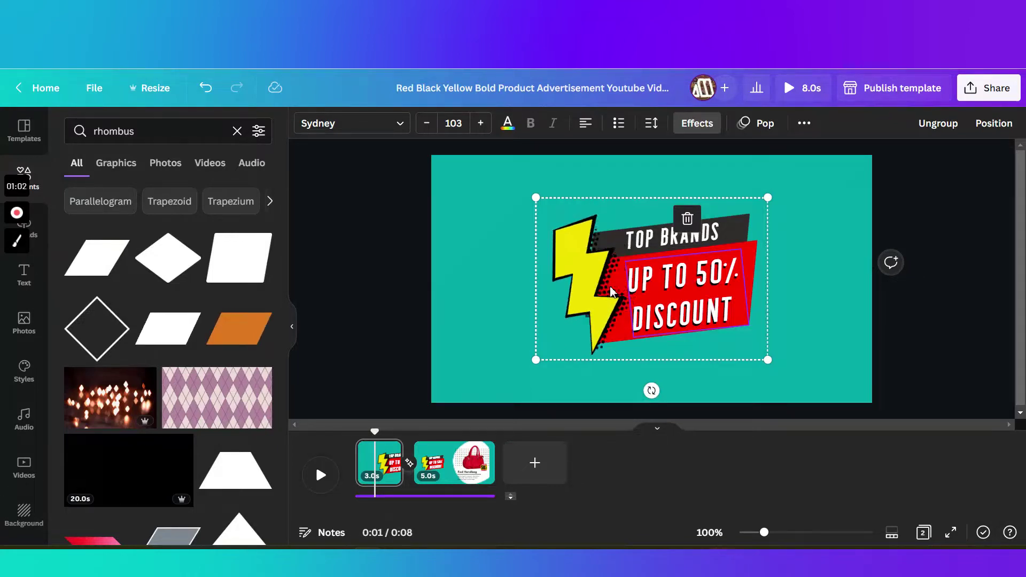
pyautogui.click(702, 256)
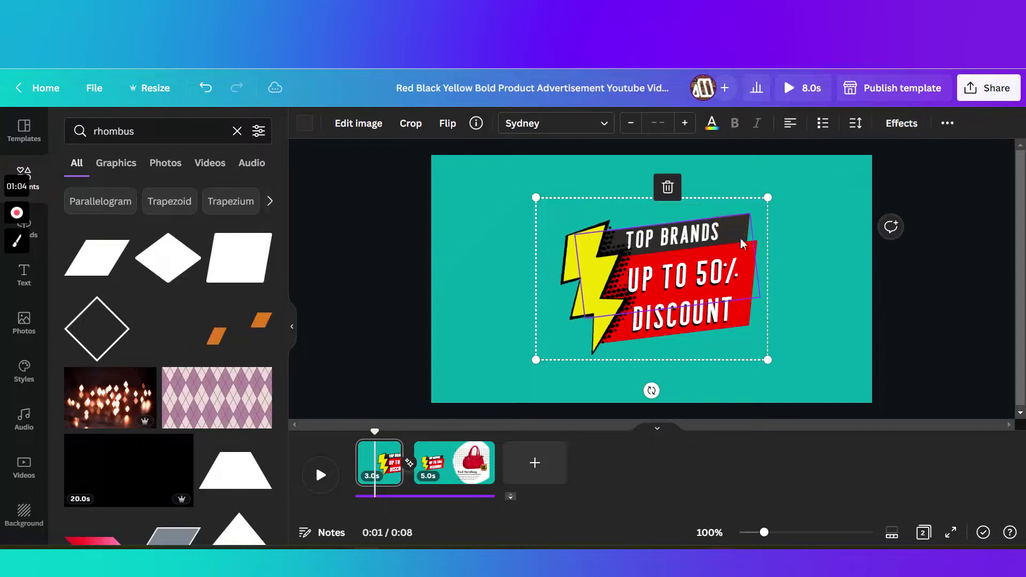
pyautogui.click(747, 330)
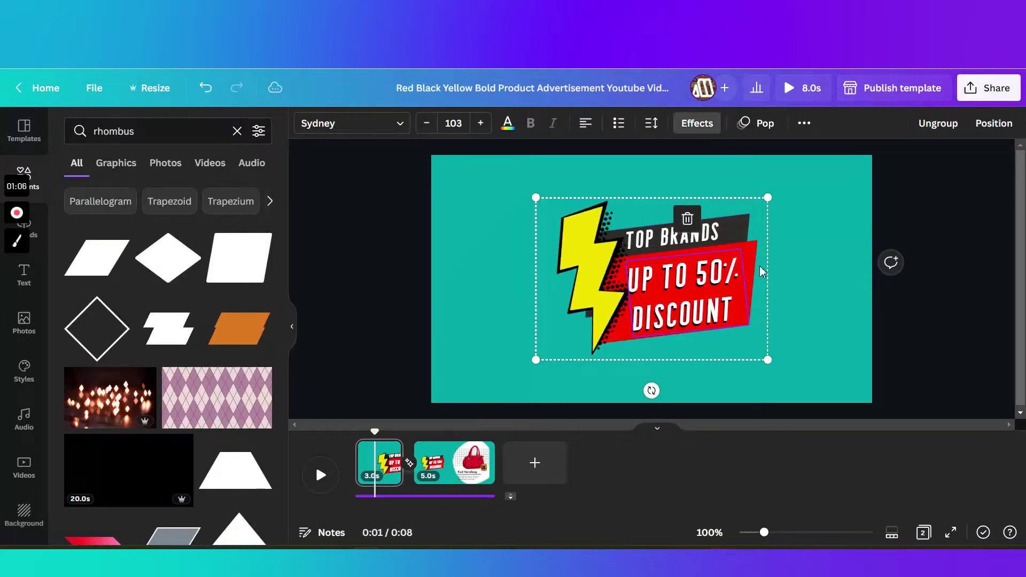
pyautogui.click(889, 364)
pyautogui.click(756, 273)
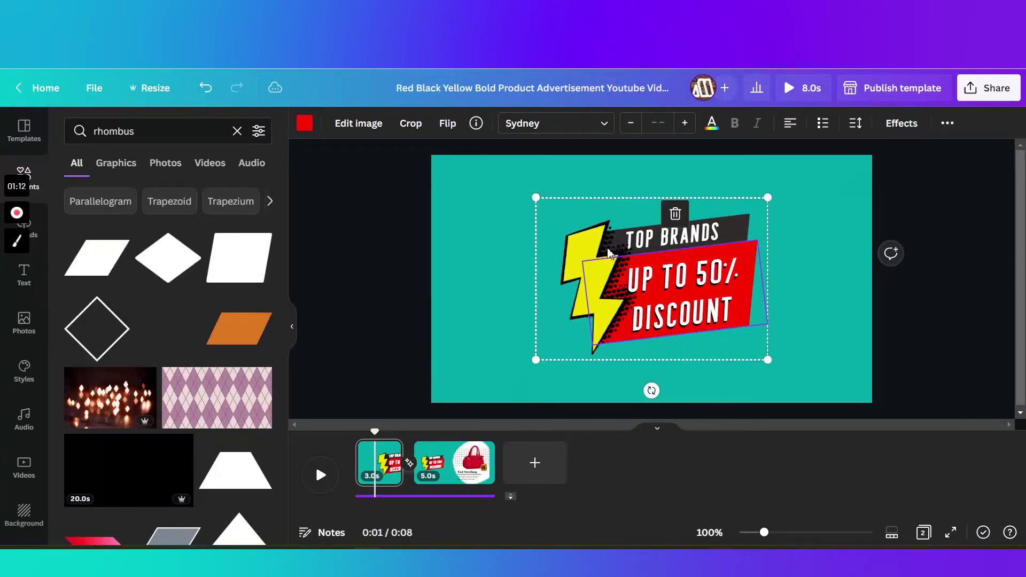
pyautogui.click(588, 251)
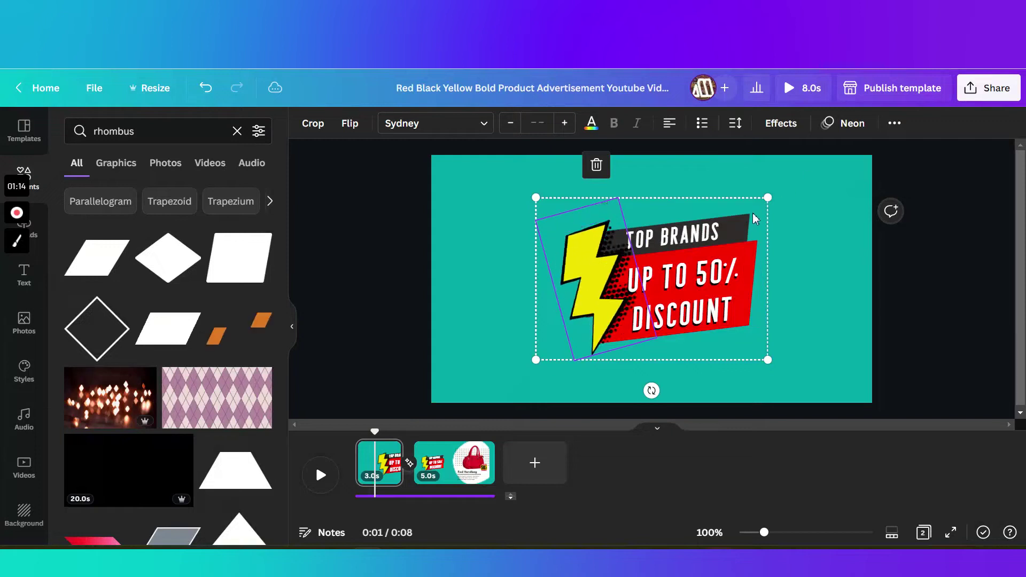
pyautogui.click(826, 367)
pyautogui.click(740, 353)
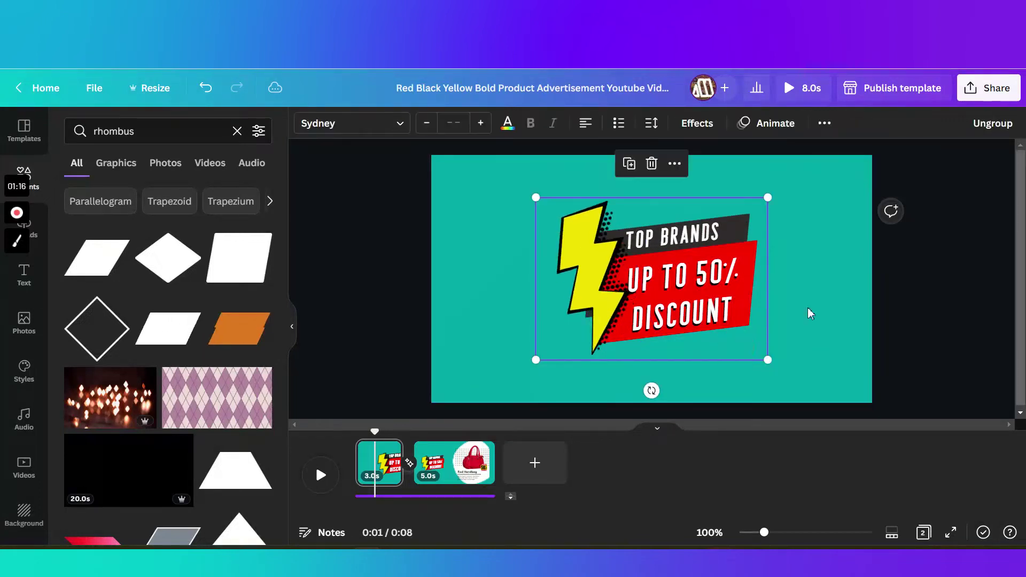
pyautogui.click(987, 128)
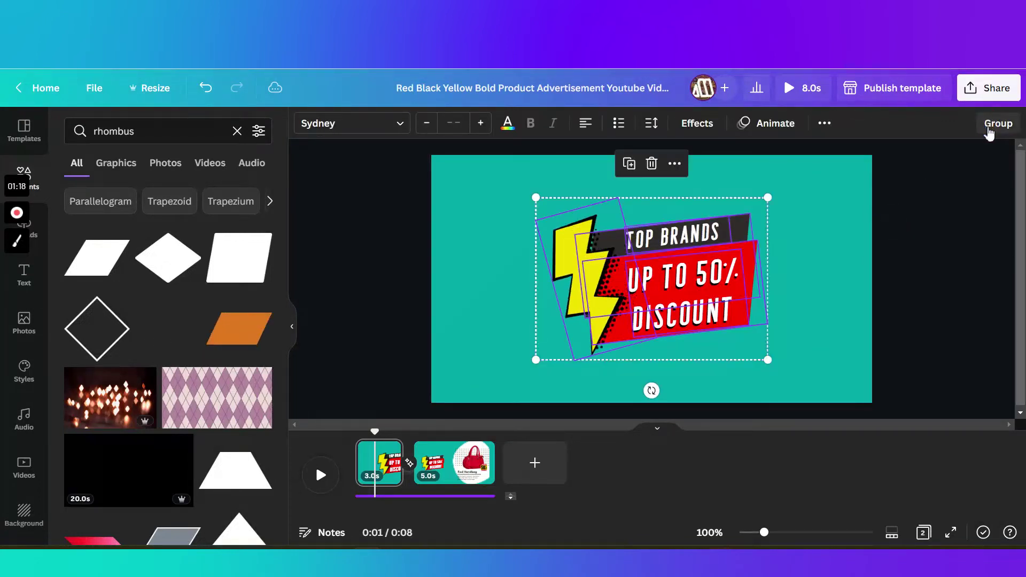
pyautogui.click(992, 133)
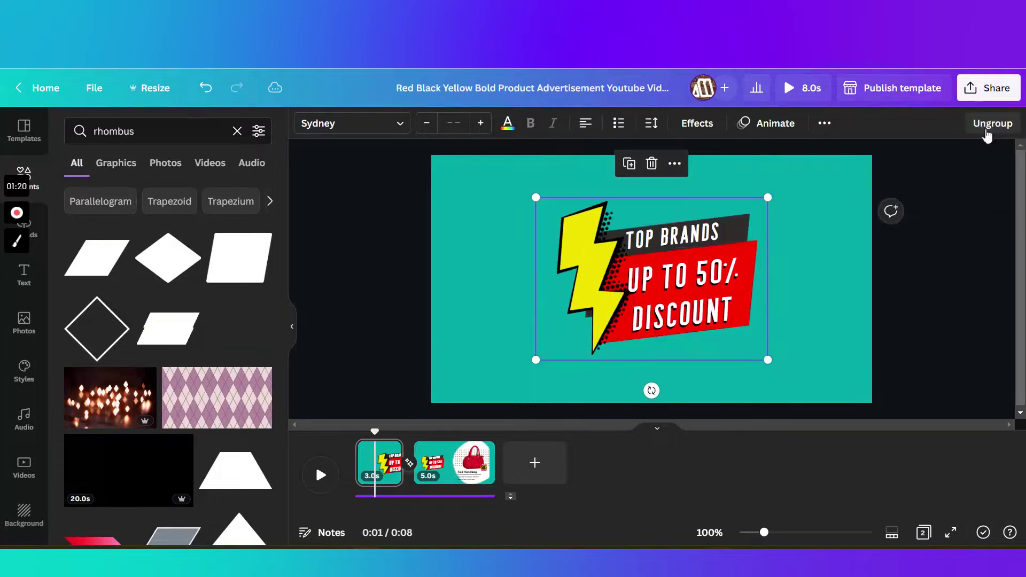
pyautogui.click(586, 259)
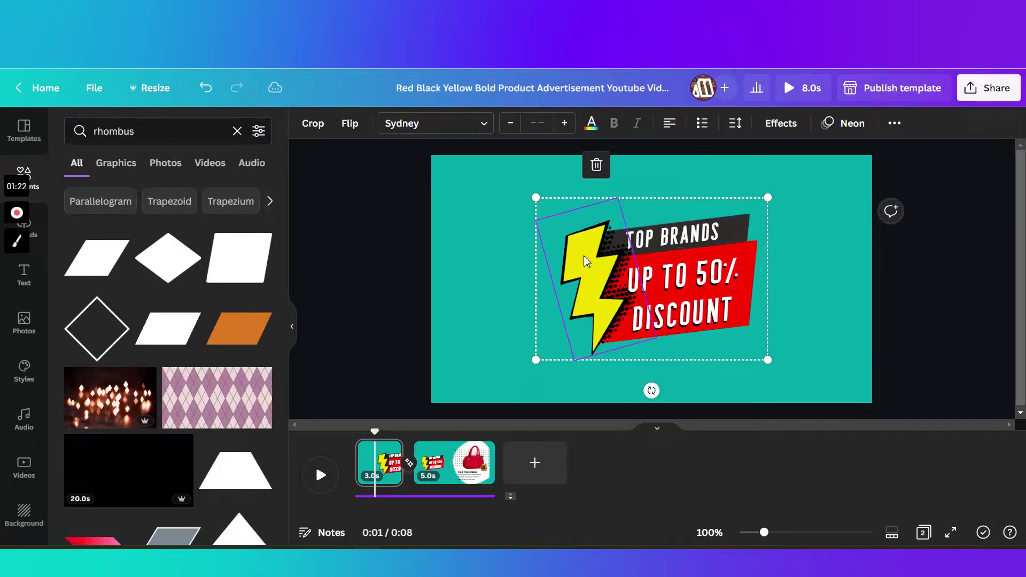
# Check the bolt's Neon and banner's Baseline animations, then give the DISCOUNT text Baseline
pyautogui.click(858, 135)
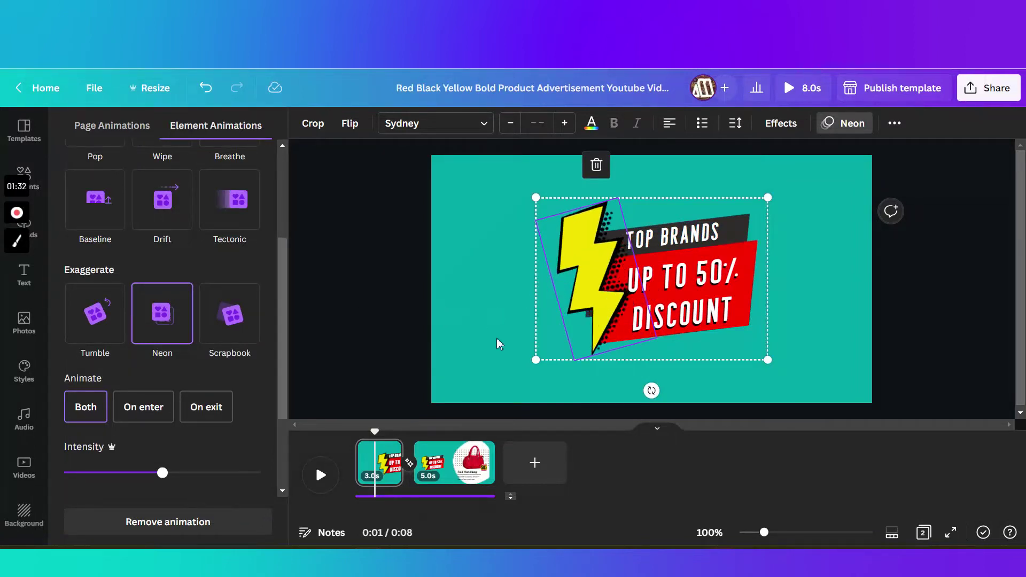
pyautogui.click(734, 230)
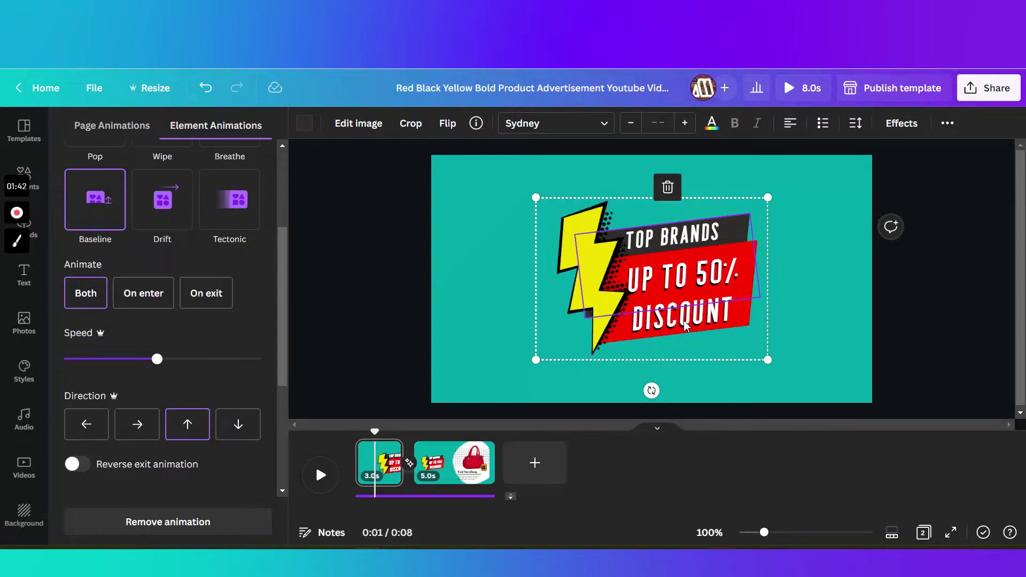
pyautogui.click(716, 320)
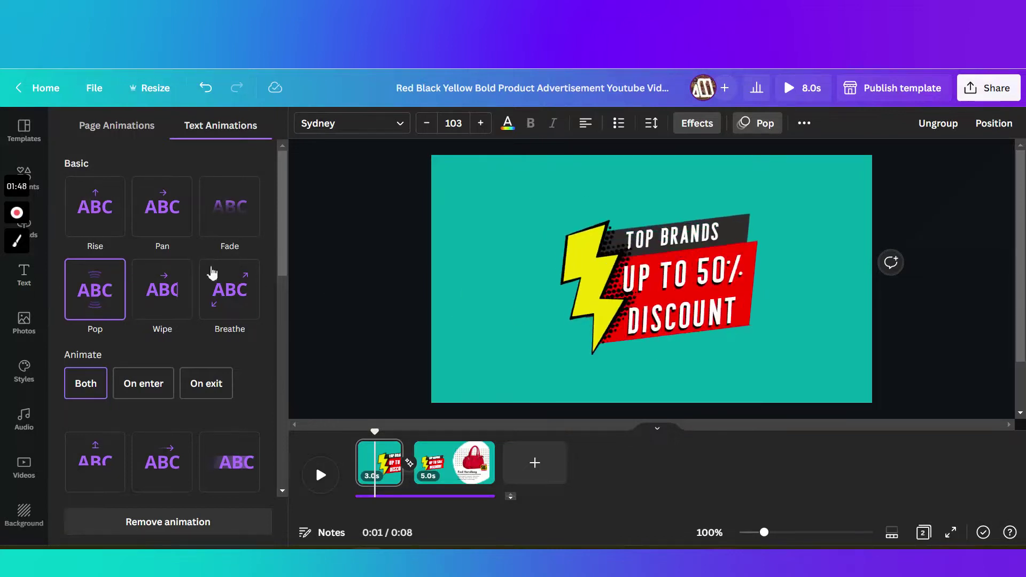
pyautogui.click(95, 462)
pyautogui.scroll(-3, 160, 374)
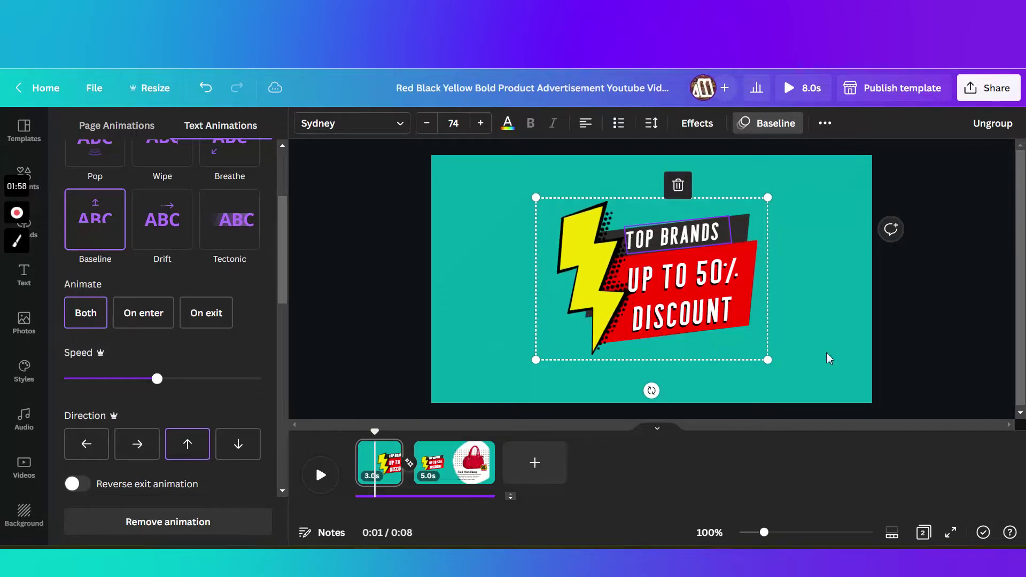
pyautogui.press('Escape')
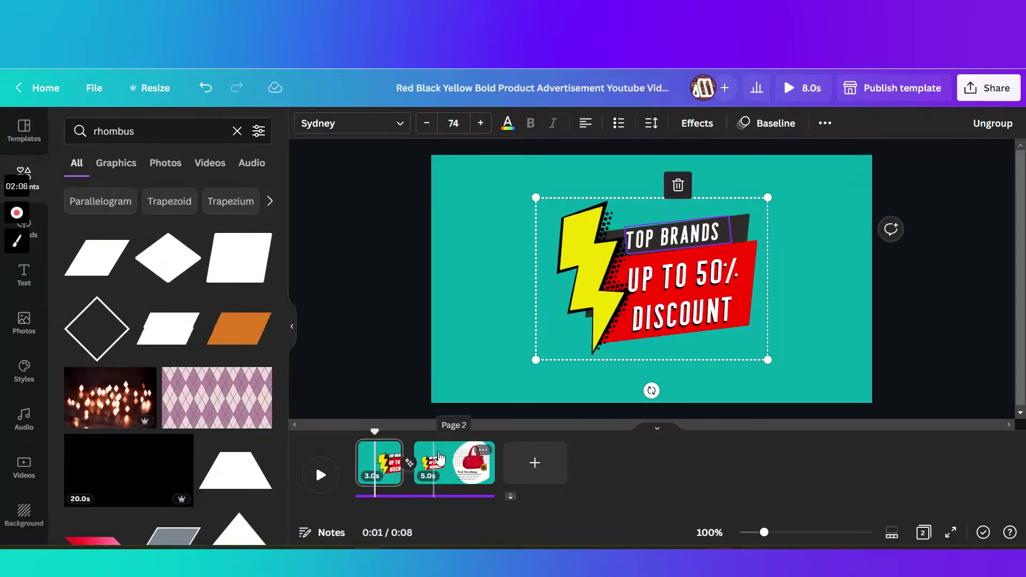
# Compare the TOP BRANDS badges on both pages, then enlarge page 2's badge slightly
pyautogui.click(438, 458)
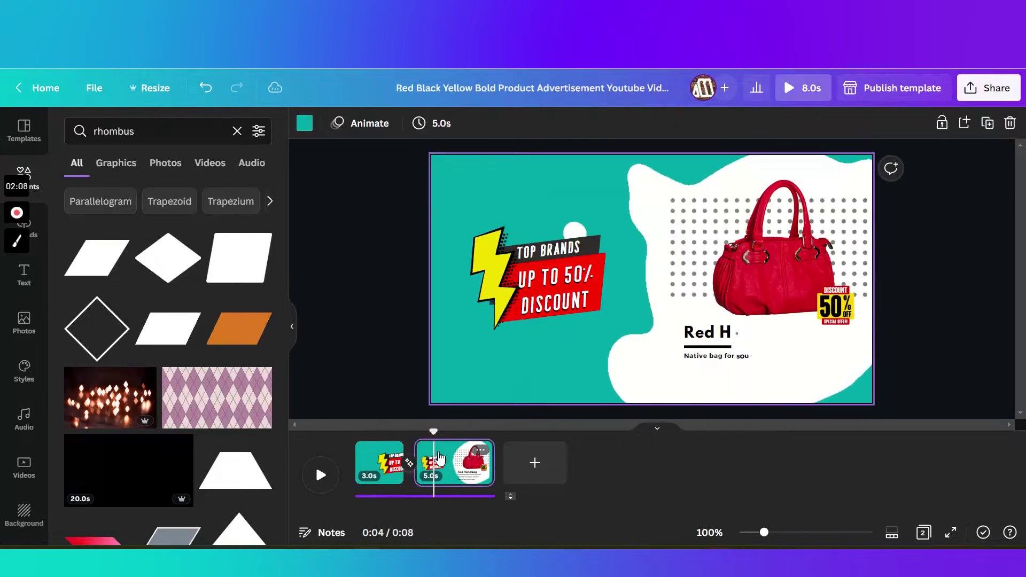
pyautogui.click(509, 292)
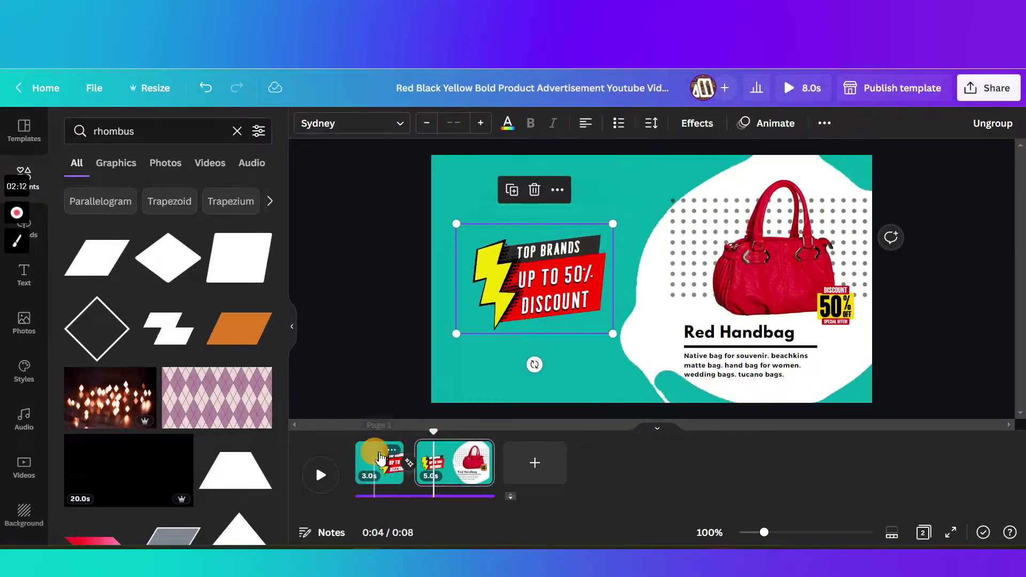
pyautogui.click(394, 455)
pyautogui.click(608, 262)
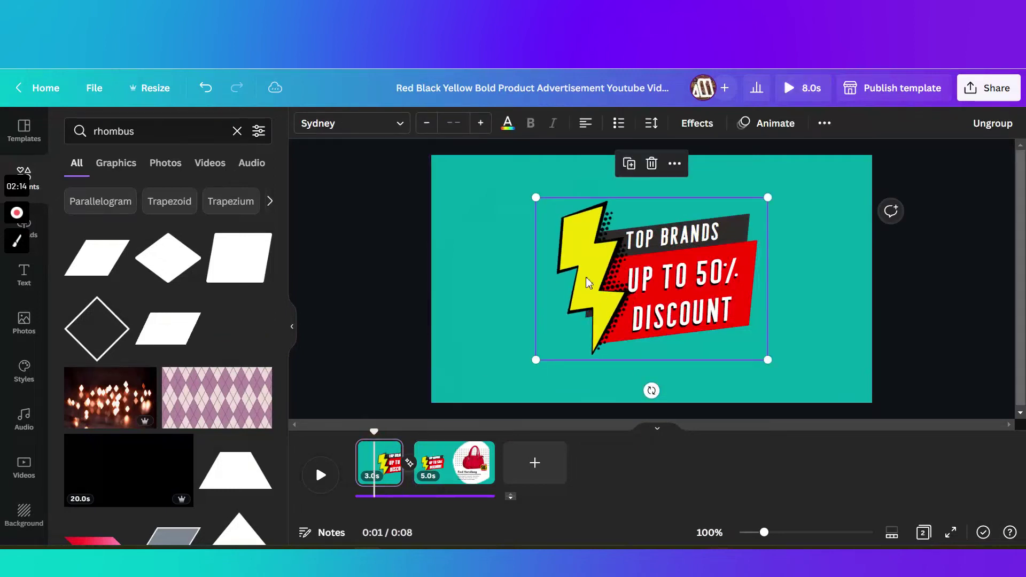
pyautogui.click(394, 450)
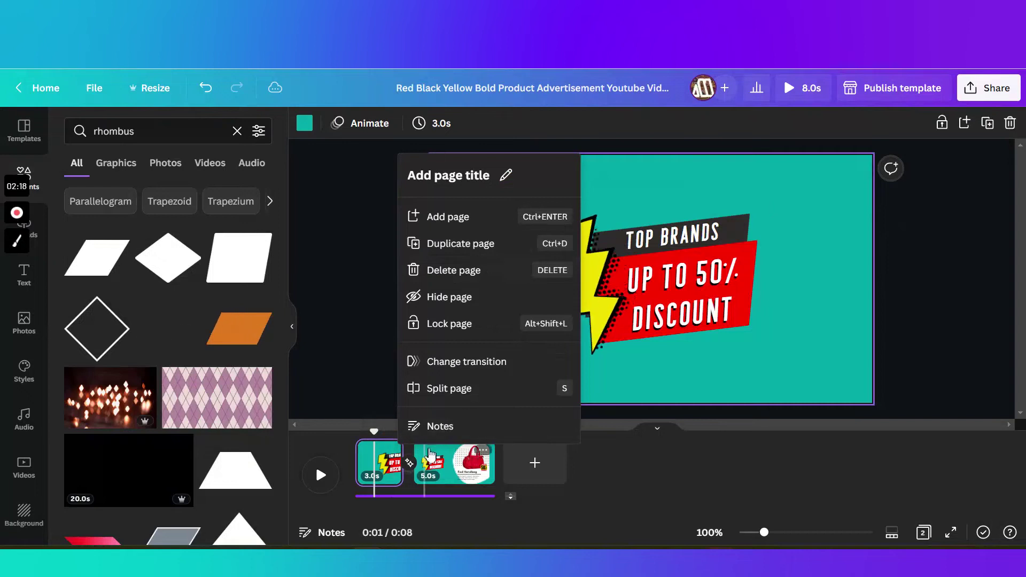
pyautogui.click(429, 457)
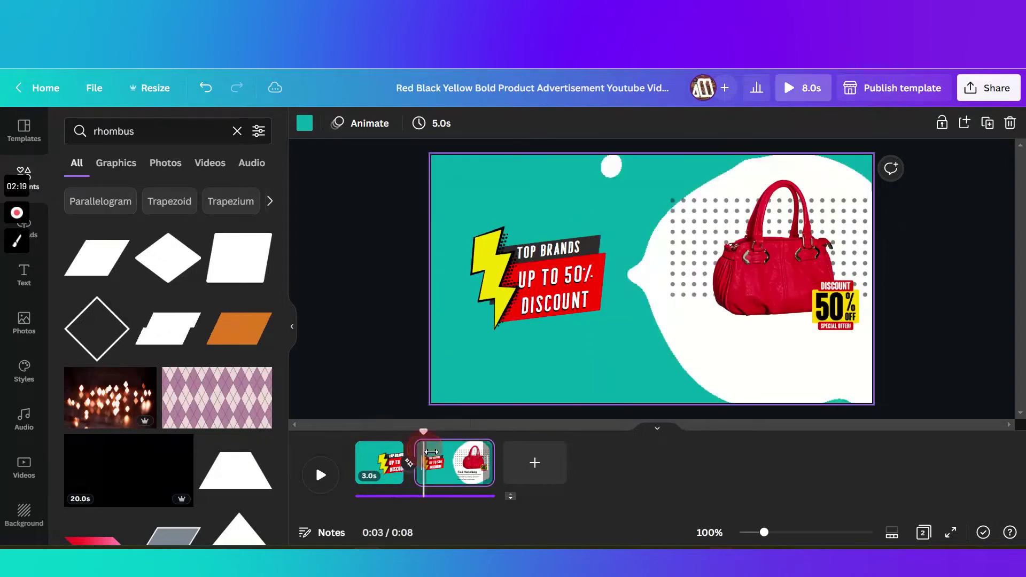
pyautogui.click(557, 302)
pyautogui.moveTo(612, 335); pyautogui.dragTo(618, 347)
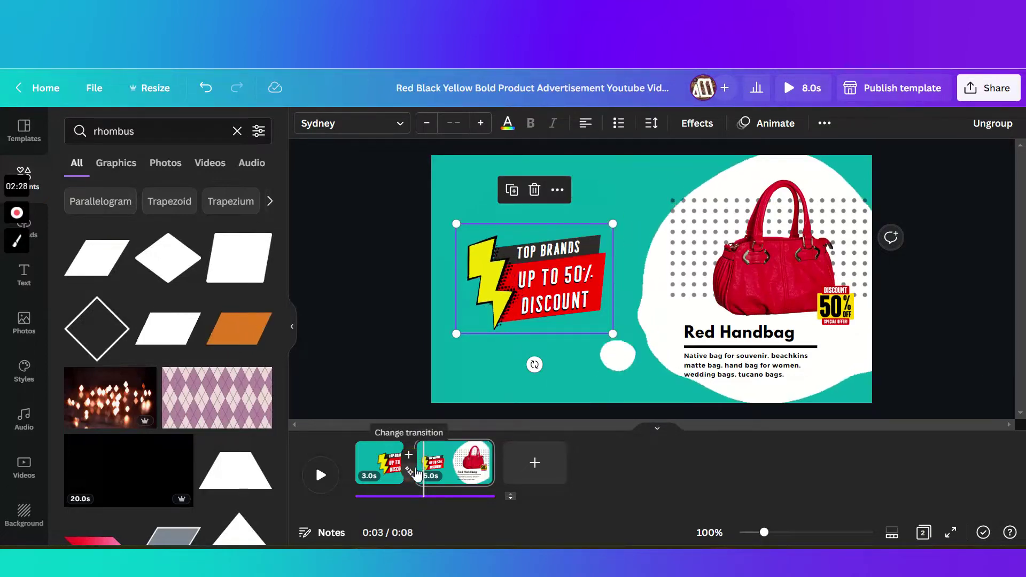
# Add a Match & Move transition between pages 1 and 2 and preview it to 1.8 seconds
pyautogui.click(410, 471)
pyautogui.click(99, 384)
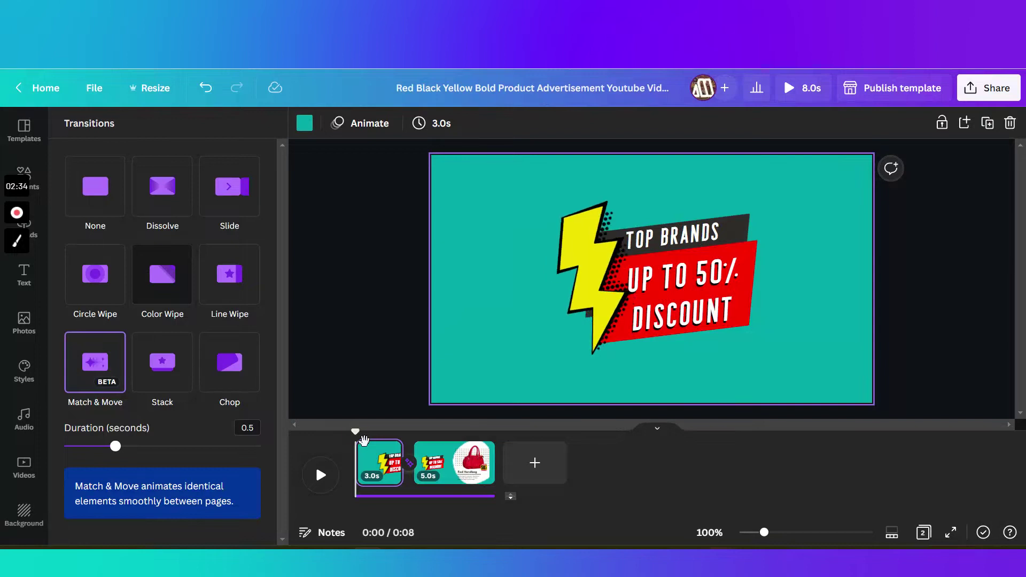
pyautogui.moveTo(364, 440); pyautogui.dragTo(444, 462)
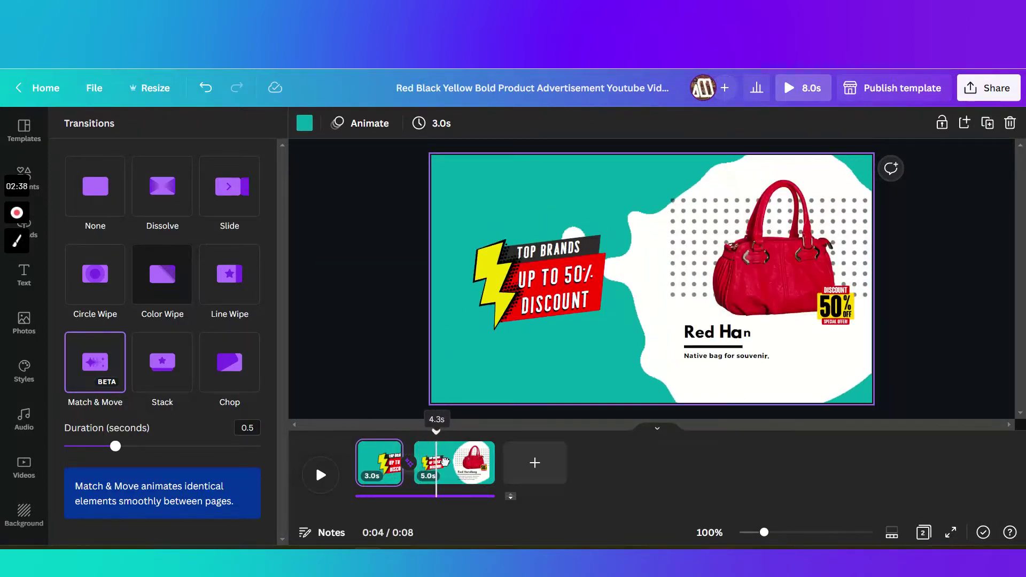
pyautogui.click(444, 461)
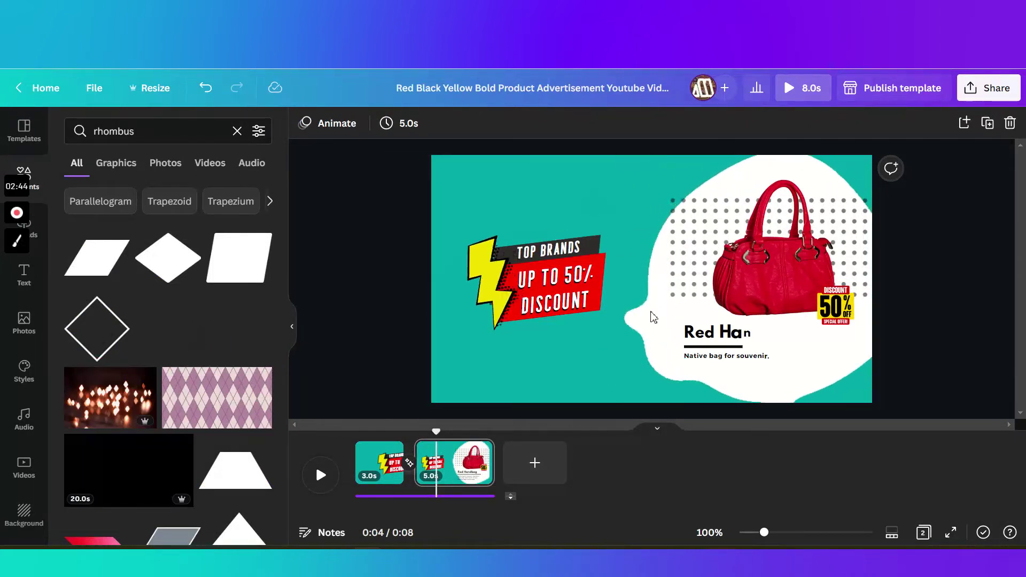
# Select the white blob behind the handbag and search Elements for 'motion'
pyautogui.click(652, 316)
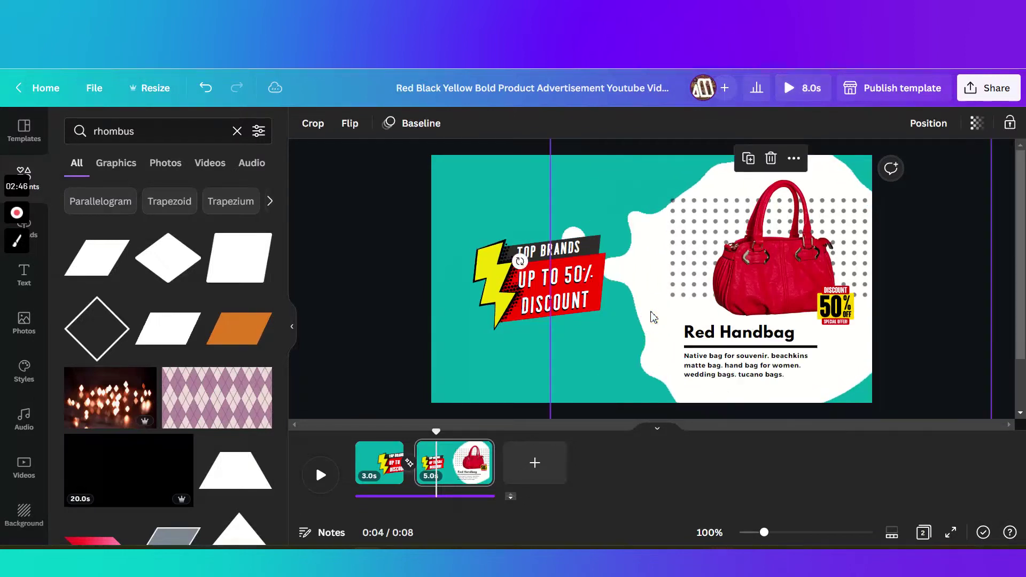
pyautogui.click(137, 130)
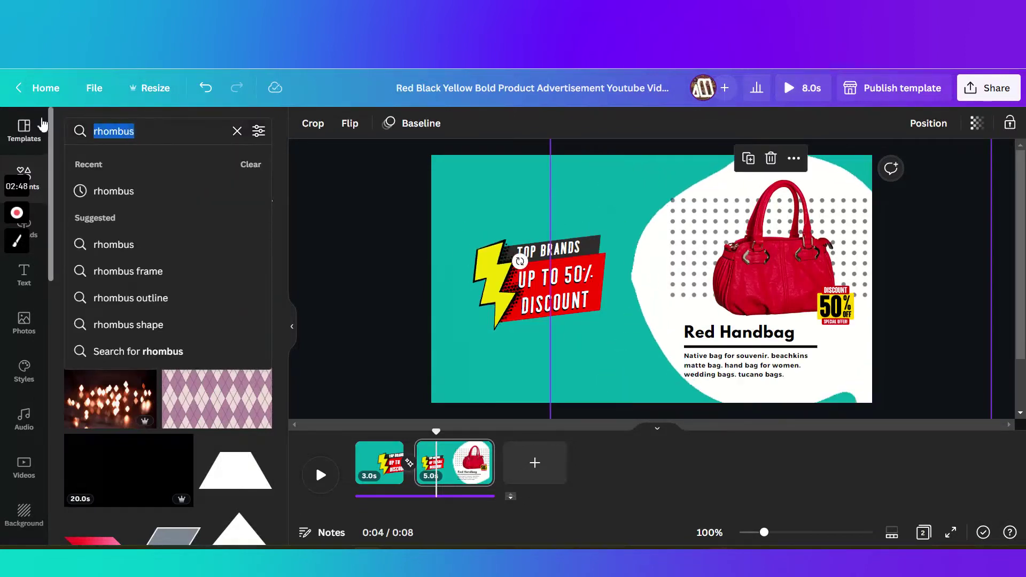
pyautogui.write('motion')
pyautogui.press('Return')
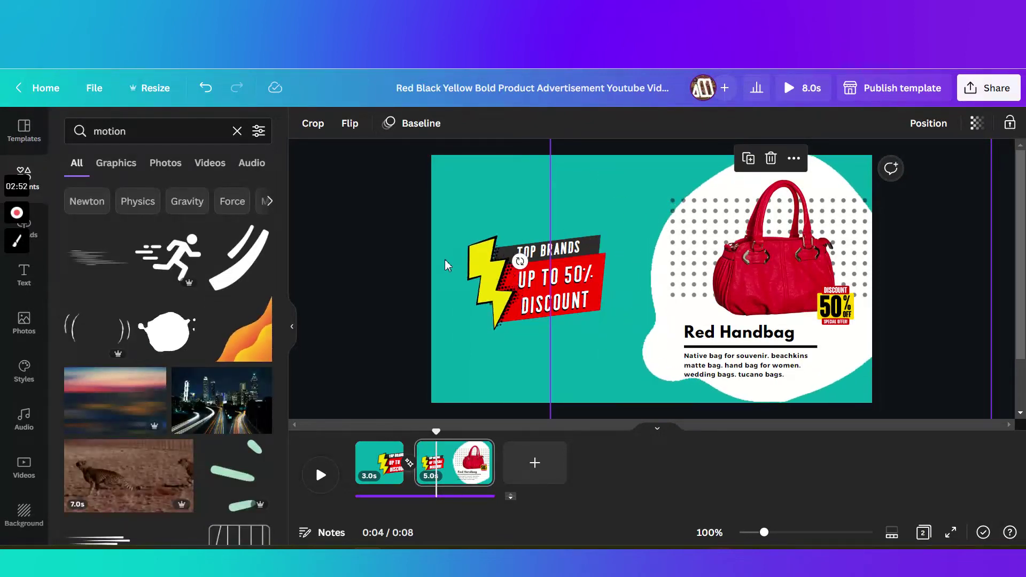
# Select the dot pattern behind the handbag and browse Elements results for 'dot'
pyautogui.click(688, 255)
pyautogui.click(148, 131)
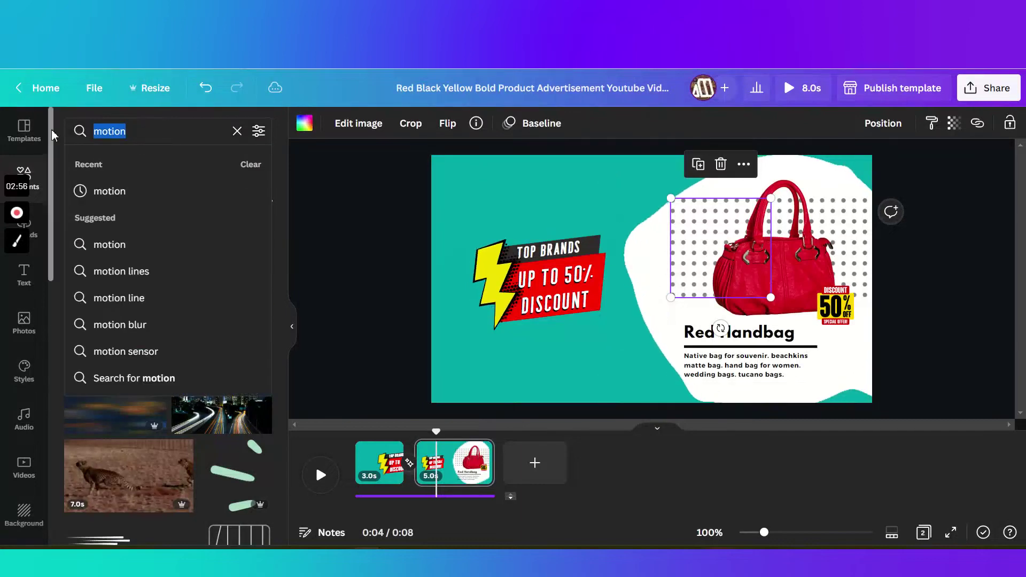
pyautogui.write('dot')
pyautogui.press('Return')
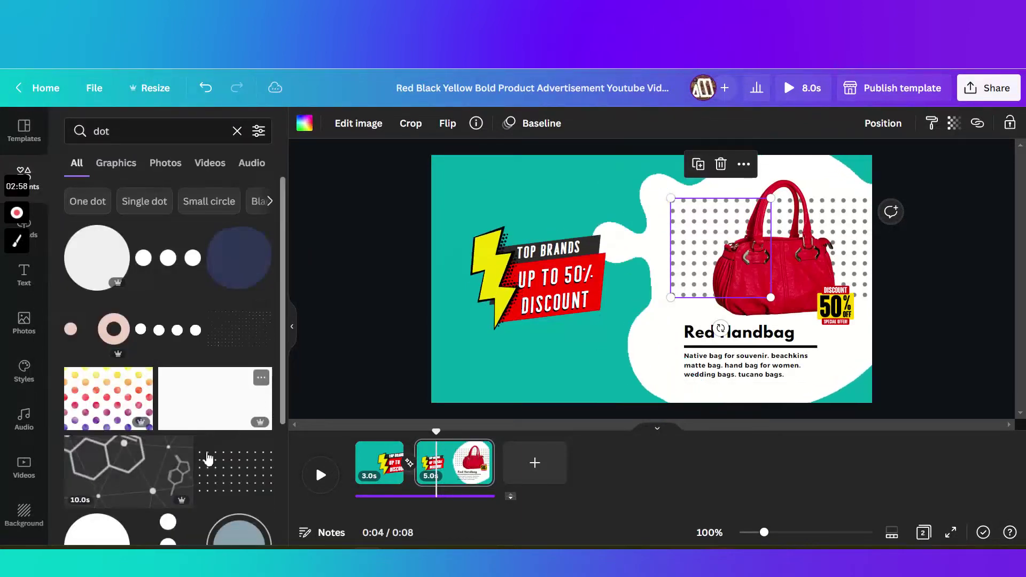
pyautogui.scroll(-10, 208, 459)
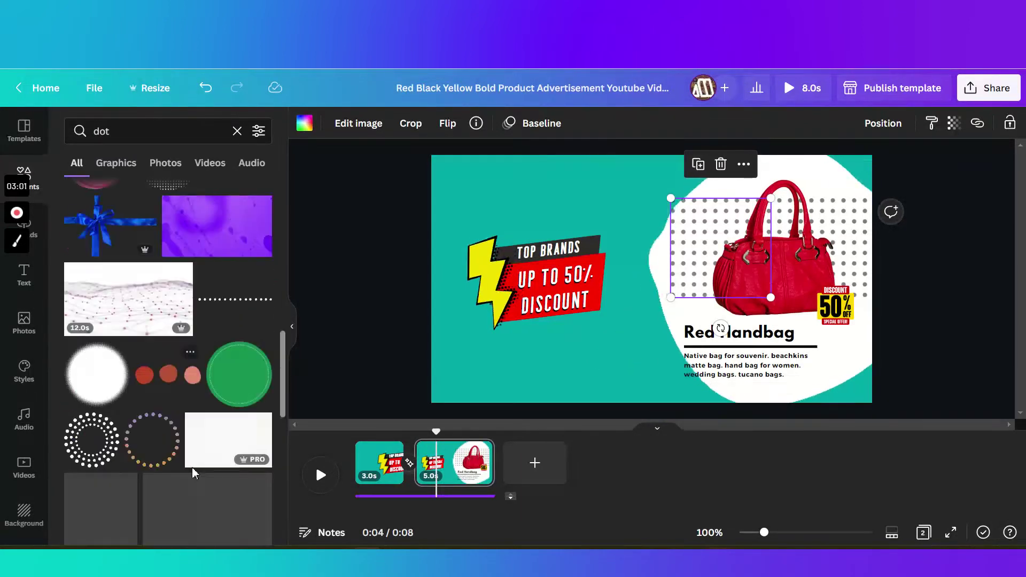
pyautogui.scroll(-5, 193, 473)
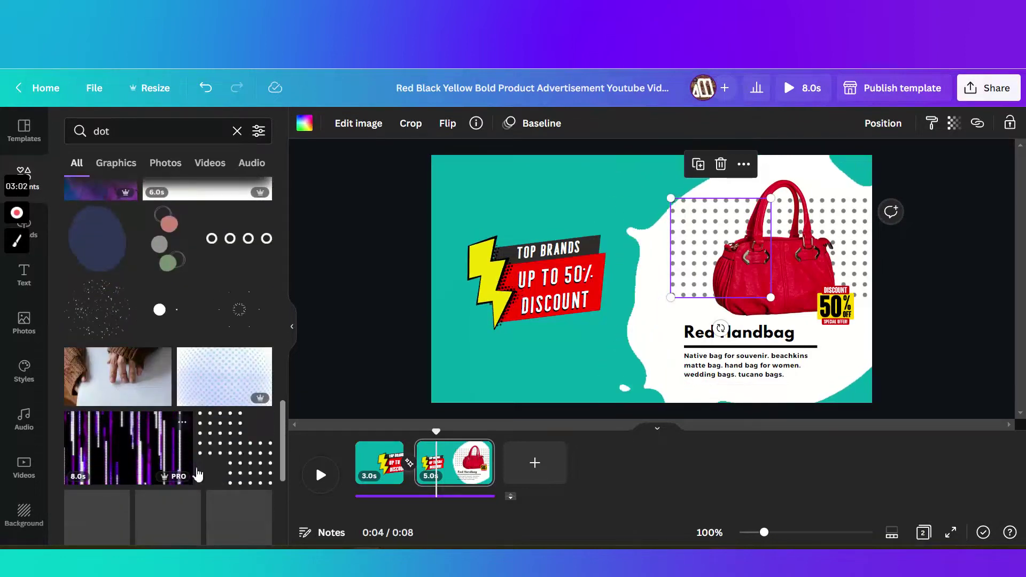
pyautogui.scroll(-10, 198, 470)
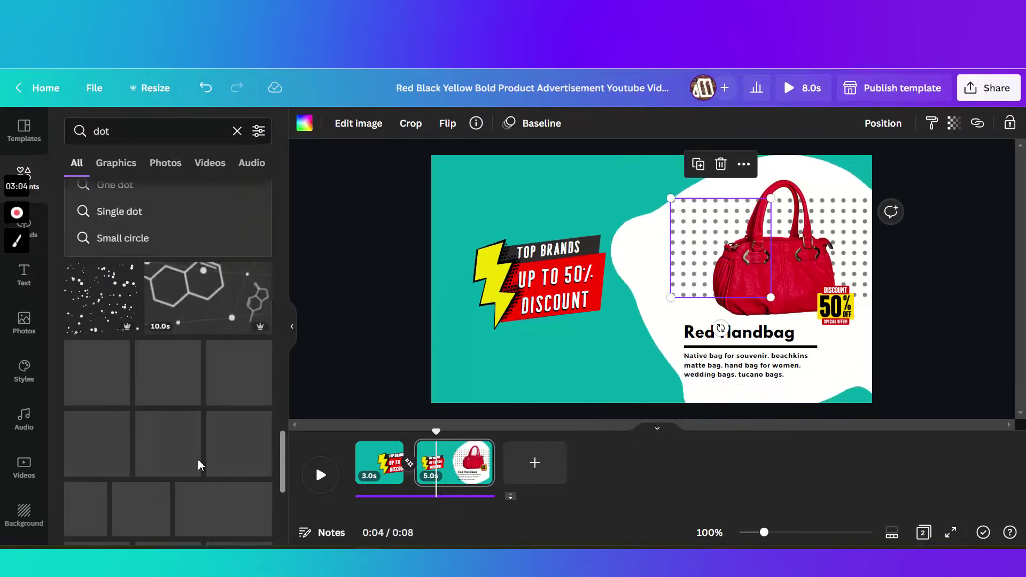
pyautogui.scroll(-5, 198, 460)
pyautogui.scroll(-10, 203, 466)
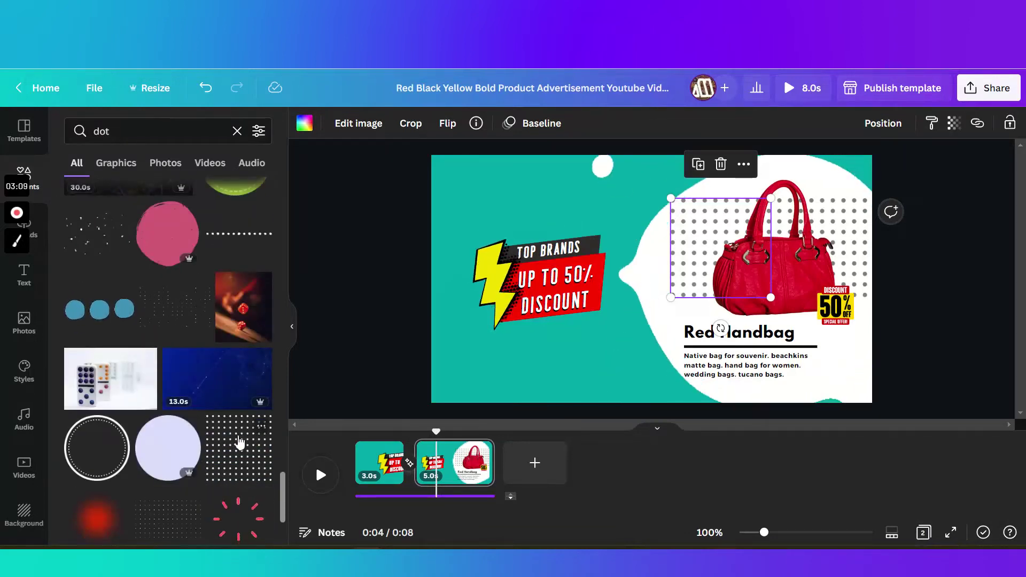
# View the polka-dot pattern result's details and check the pattern's transparency of 49
pyautogui.click(262, 426)
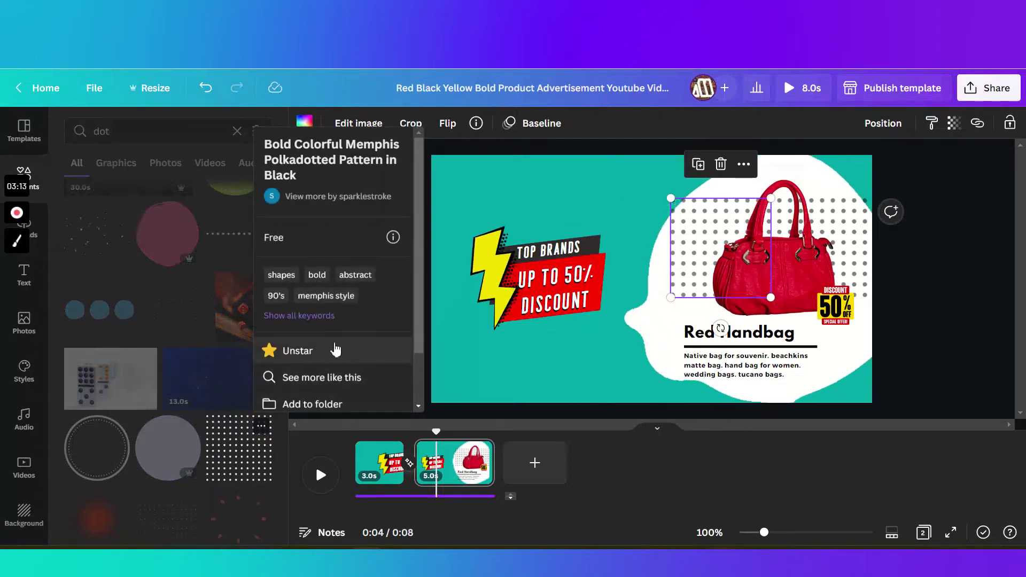
pyautogui.scroll(-1, 336, 350)
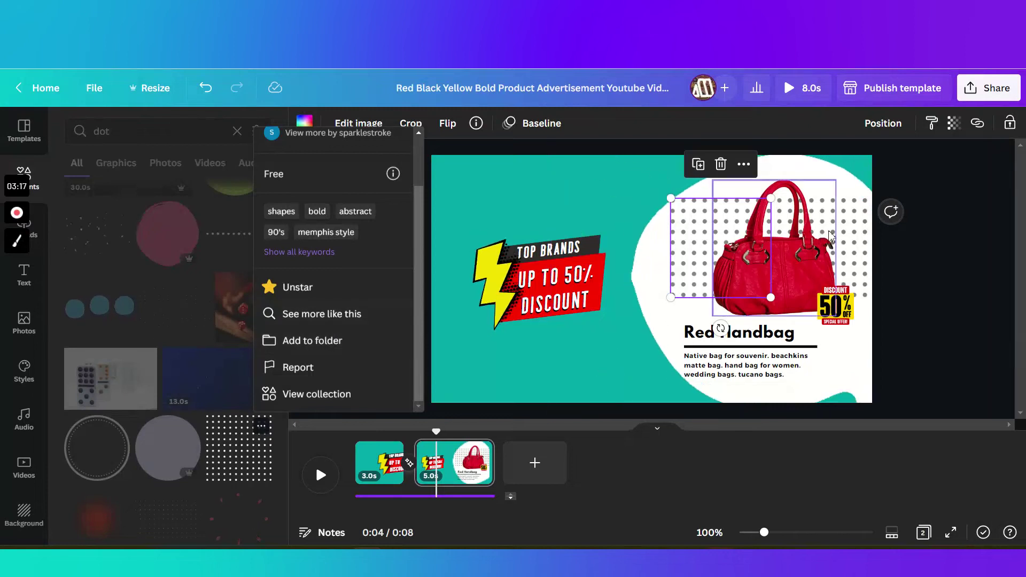
pyautogui.click(965, 131)
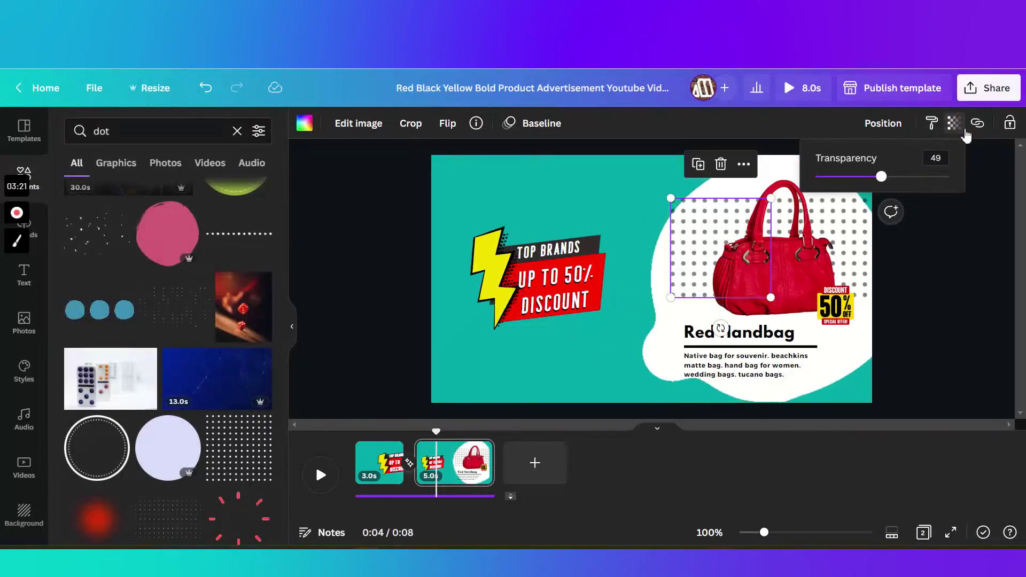
pyautogui.press('Escape')
pyautogui.click(806, 284)
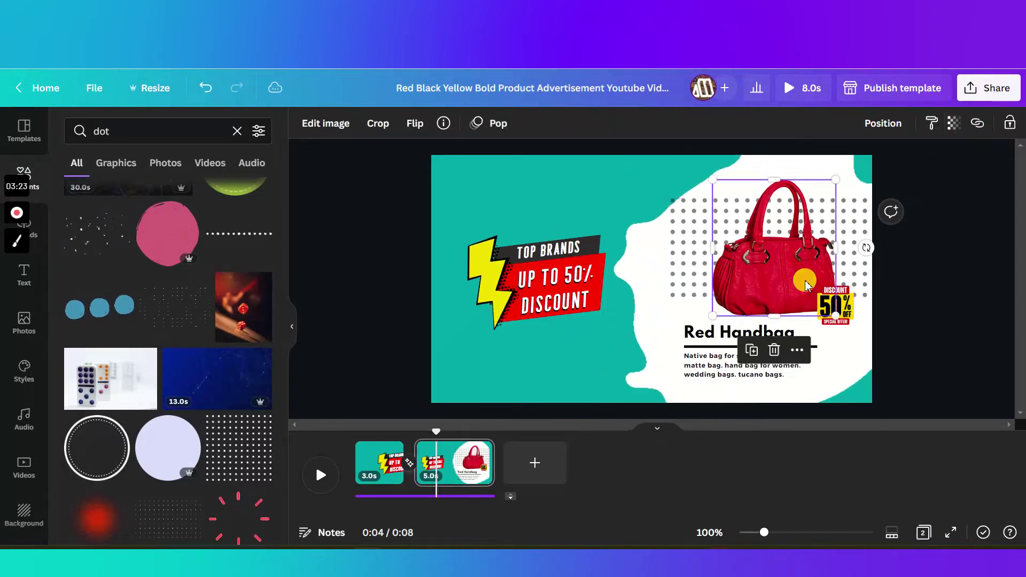
pyautogui.click(36, 324)
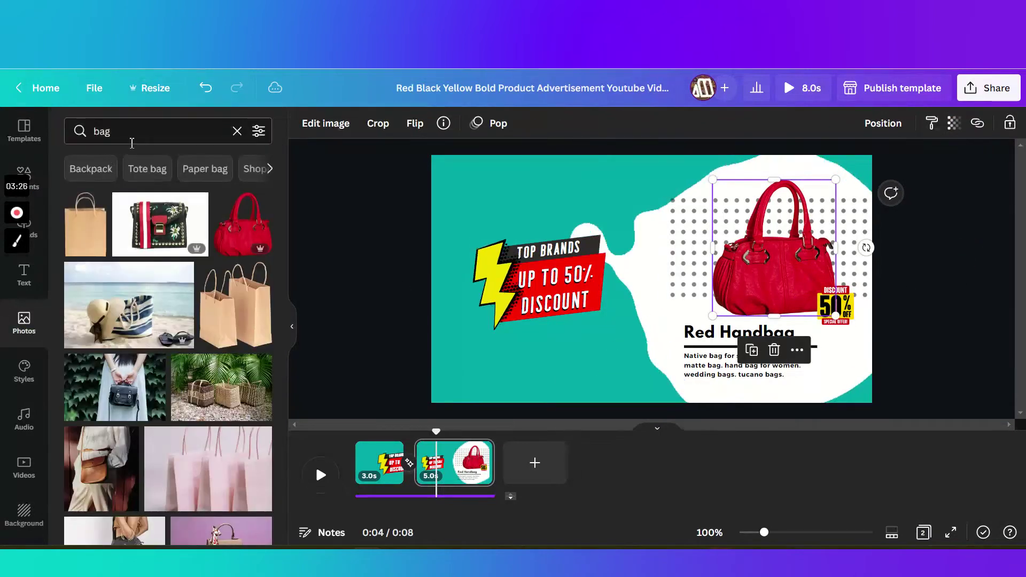
pyautogui.click(118, 142)
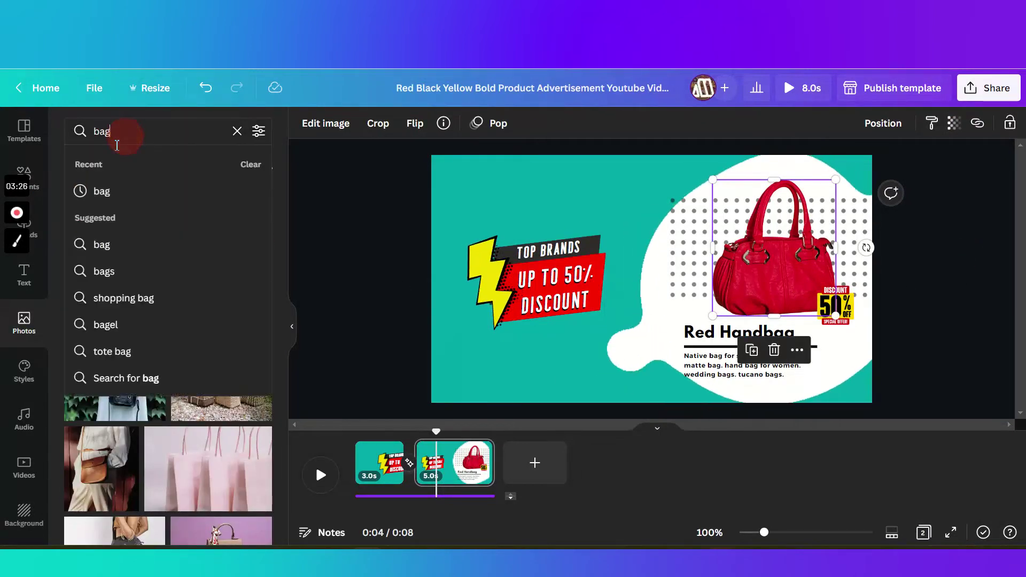
pyautogui.click(335, 211)
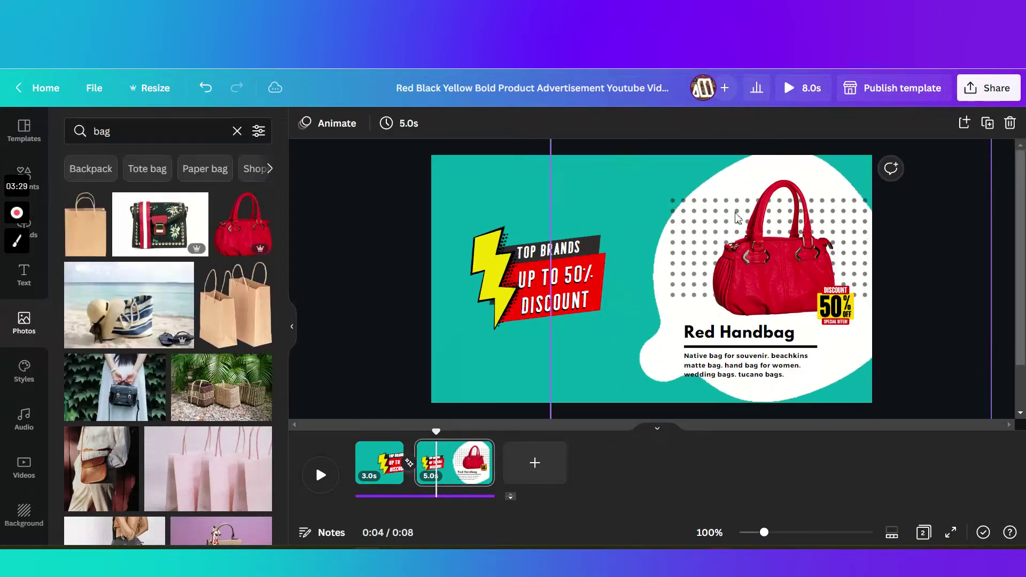
pyautogui.click(844, 320)
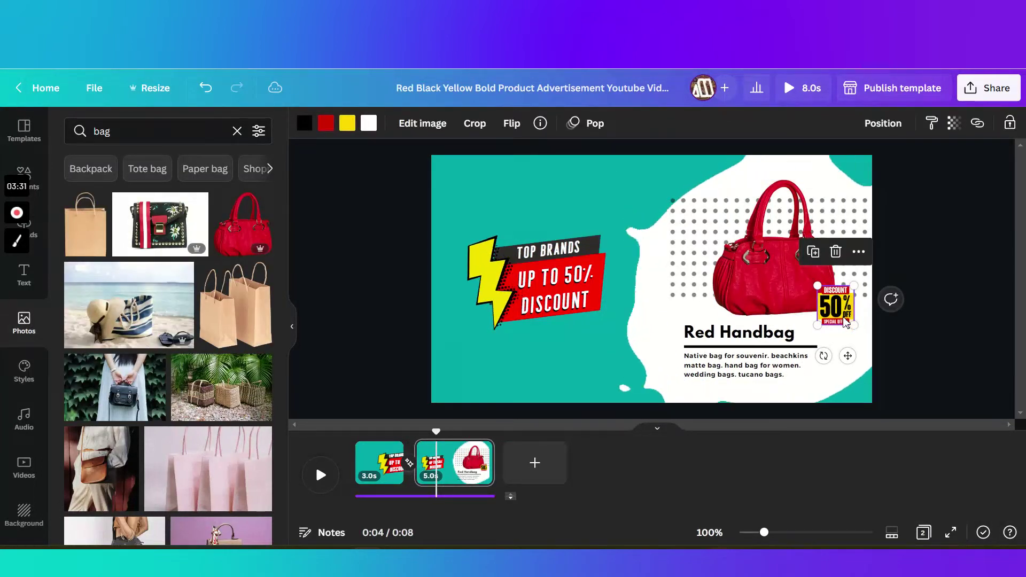
pyautogui.click(24, 174)
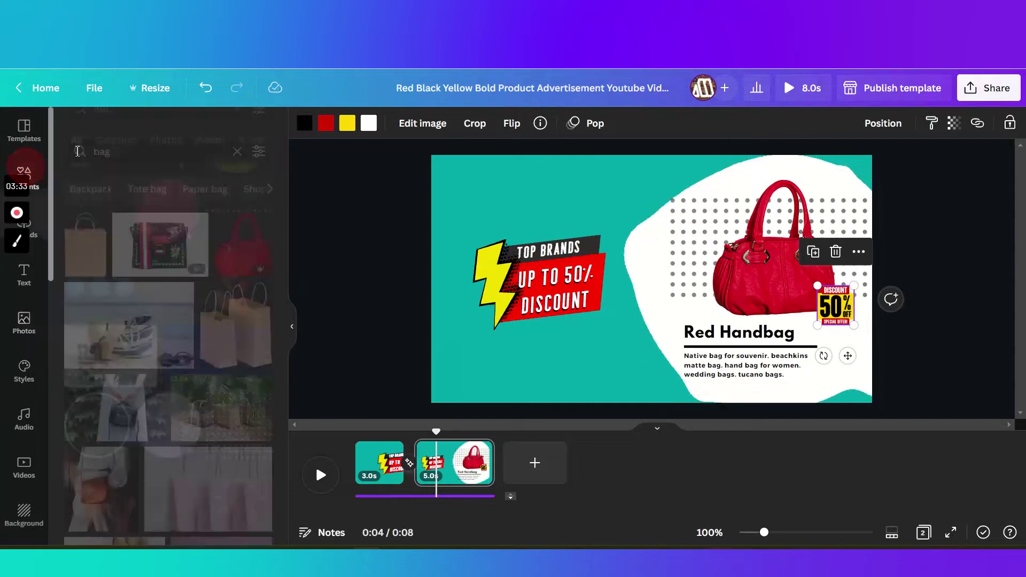
# Search Elements for 'sale', then '60%', and finally '50%' discount stickers
pyautogui.click(136, 136)
pyautogui.write('sale')
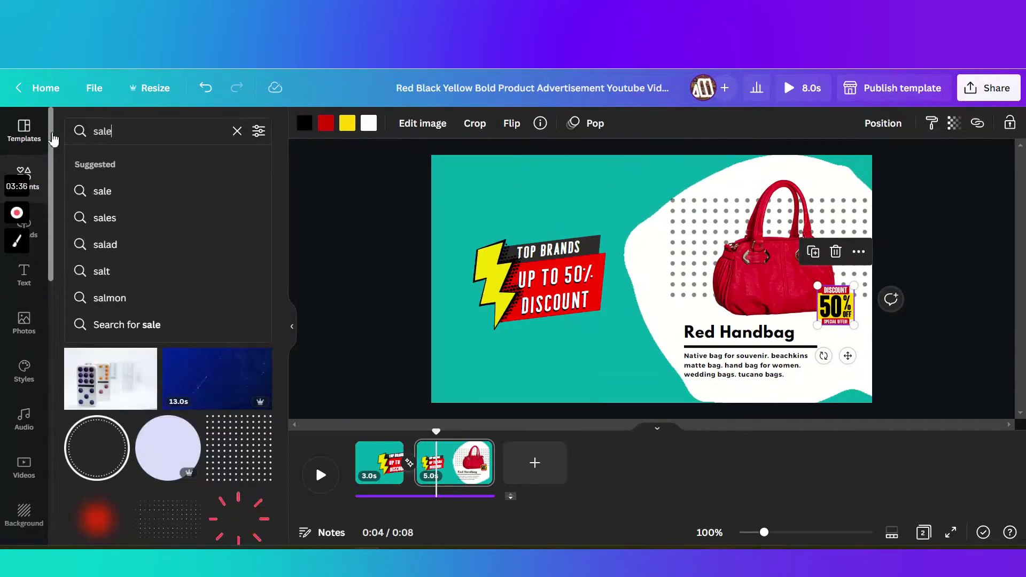
pyautogui.press('Return')
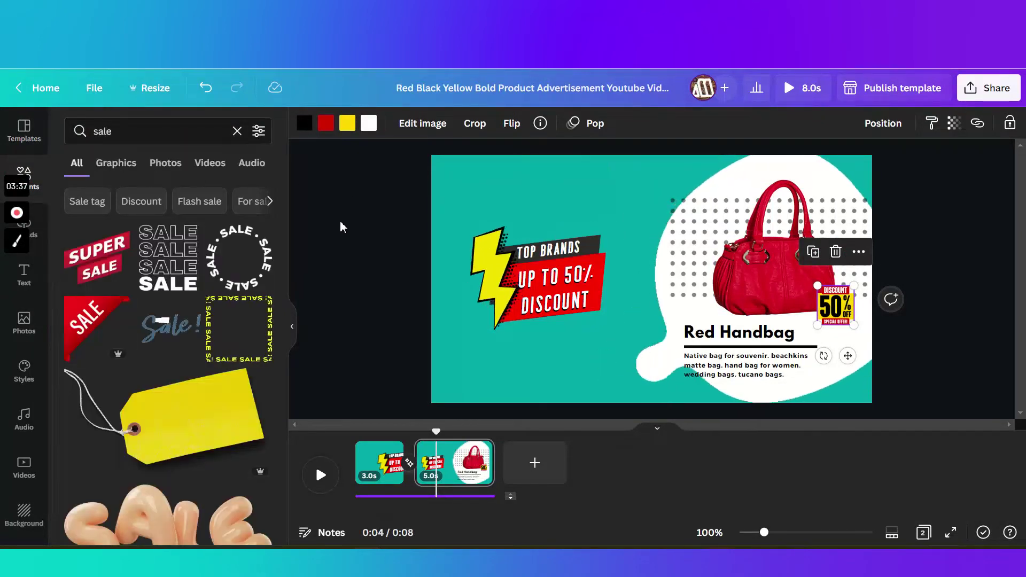
pyautogui.click(131, 130)
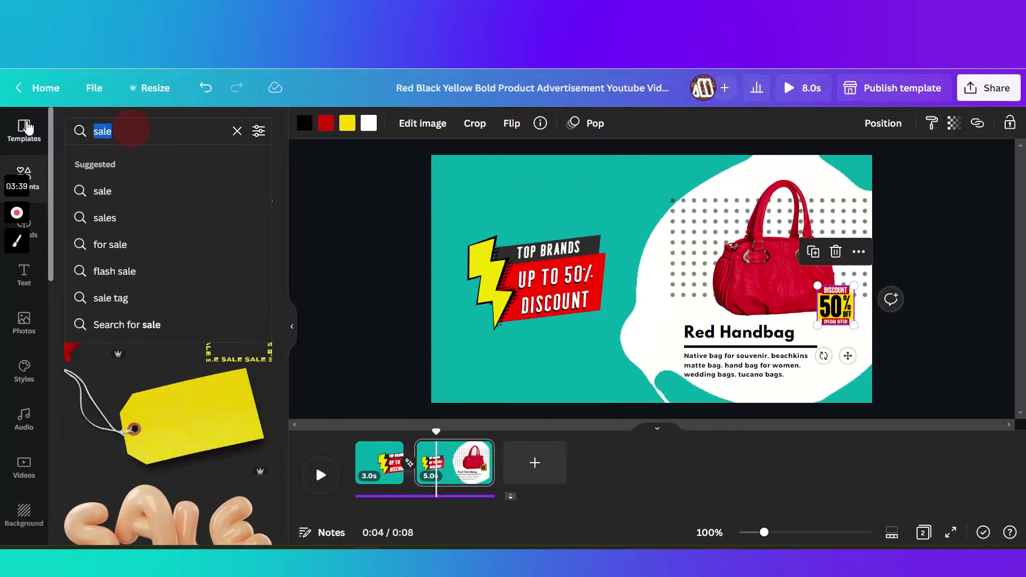
pyautogui.write('60')
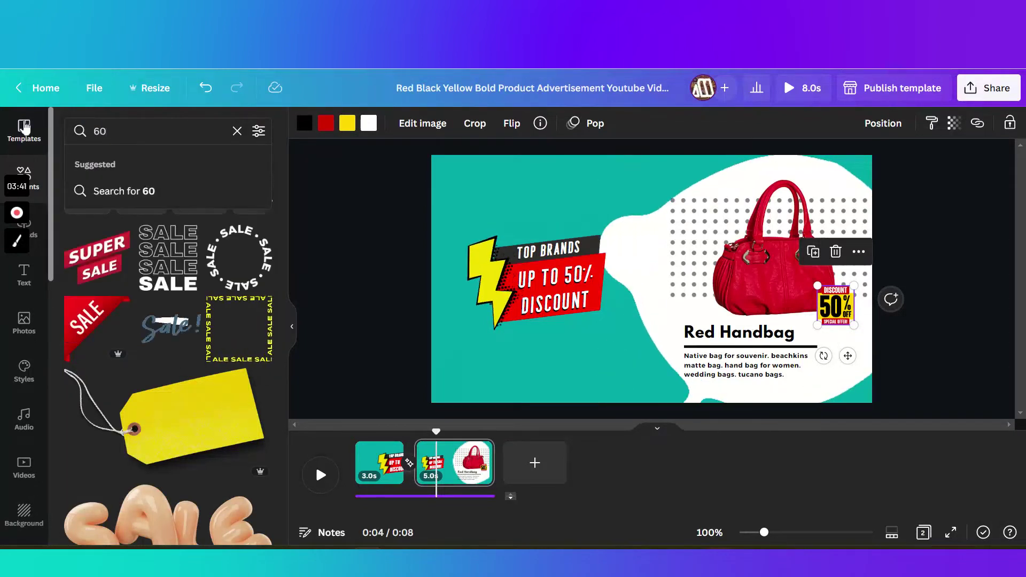
pyautogui.write('%')
pyautogui.press('Return')
pyautogui.click(129, 137)
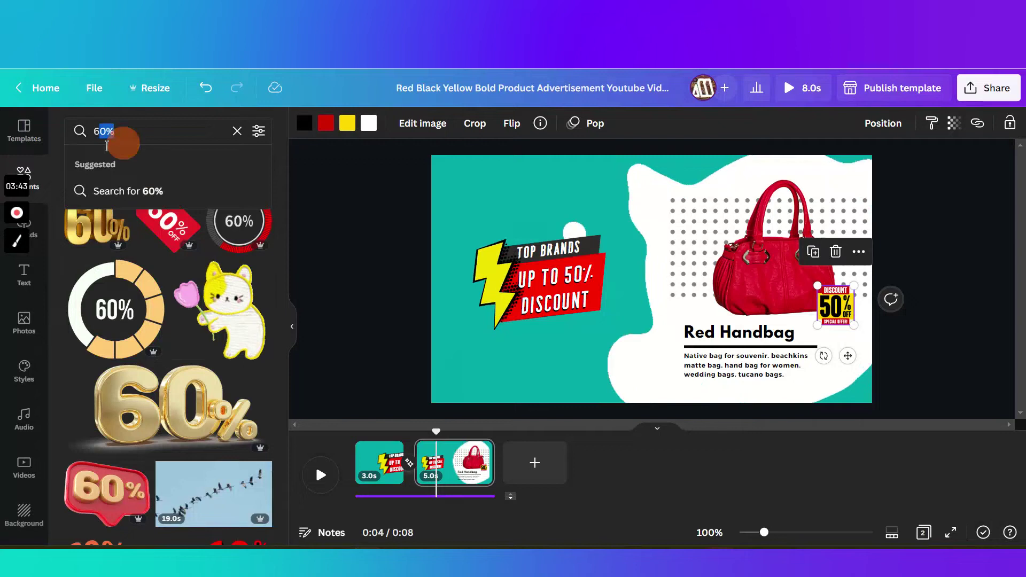
pyautogui.write('50%')
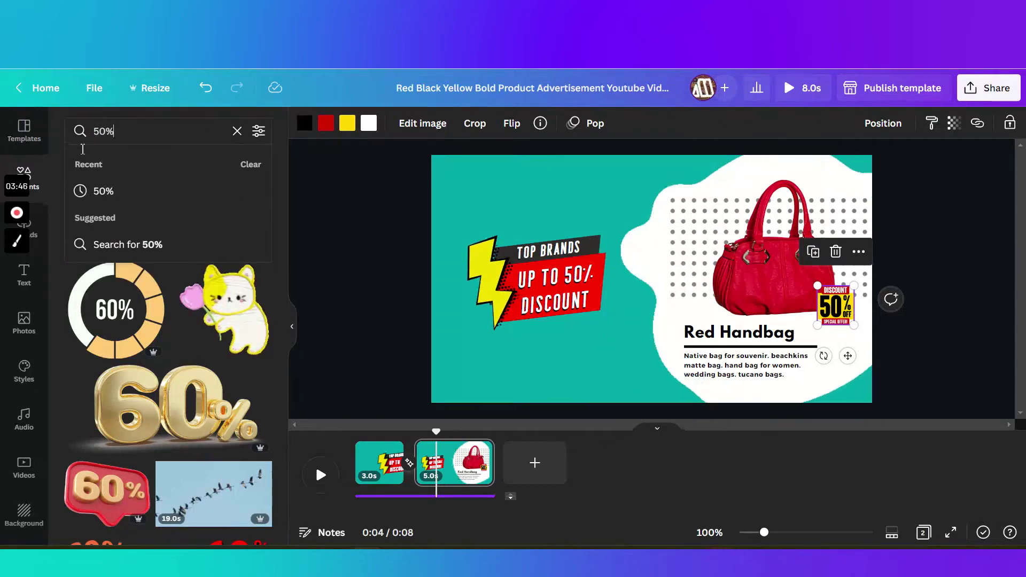
pyautogui.press('Return')
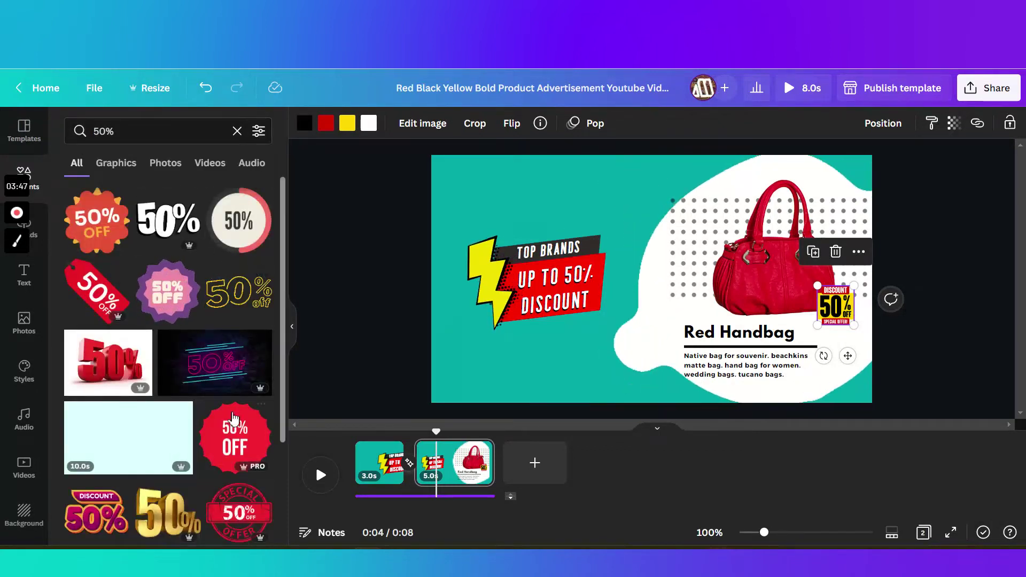
pyautogui.click(740, 336)
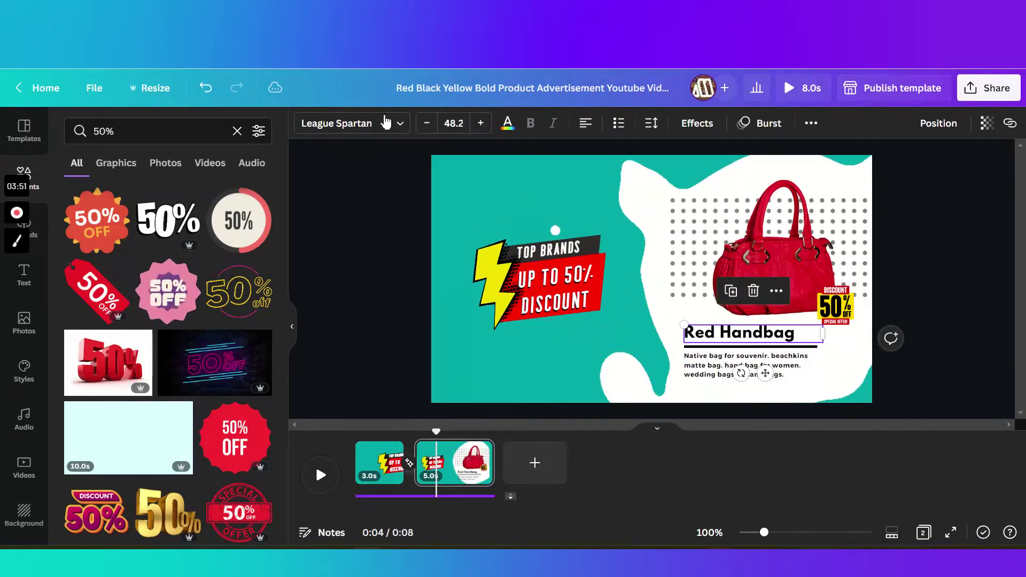
pyautogui.click(709, 366)
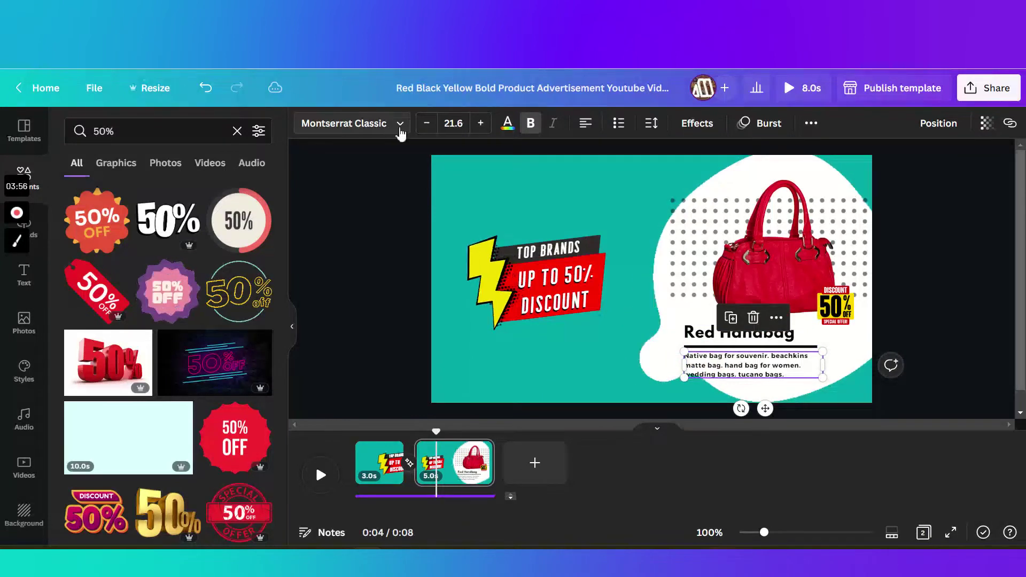
pyautogui.click(704, 346)
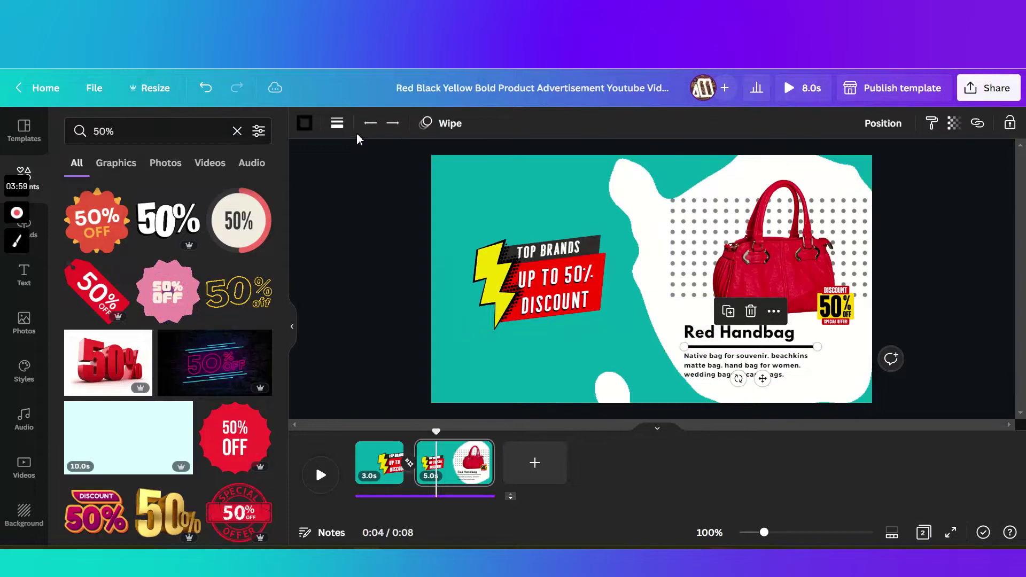
pyautogui.click(337, 123)
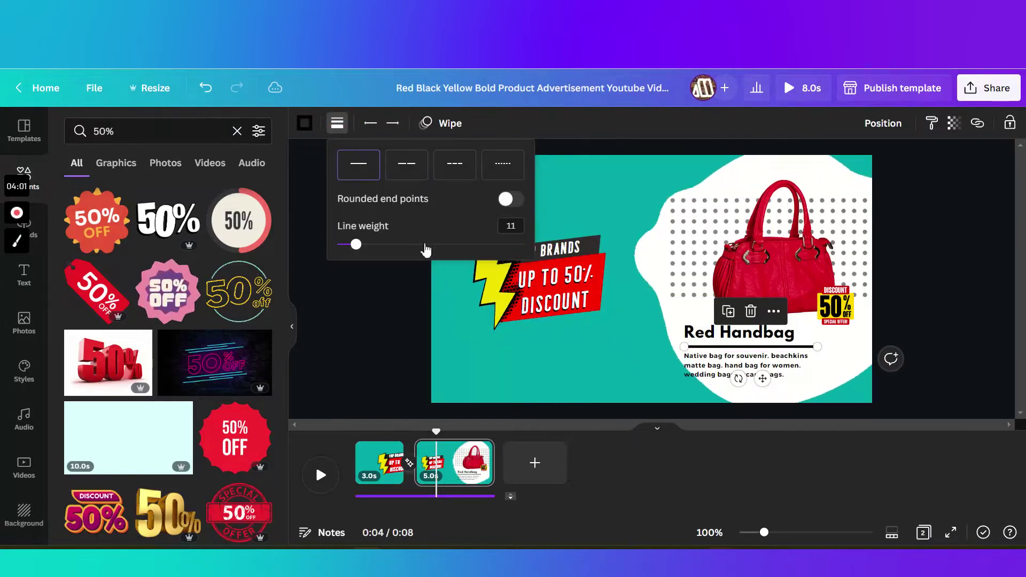
pyautogui.click(916, 322)
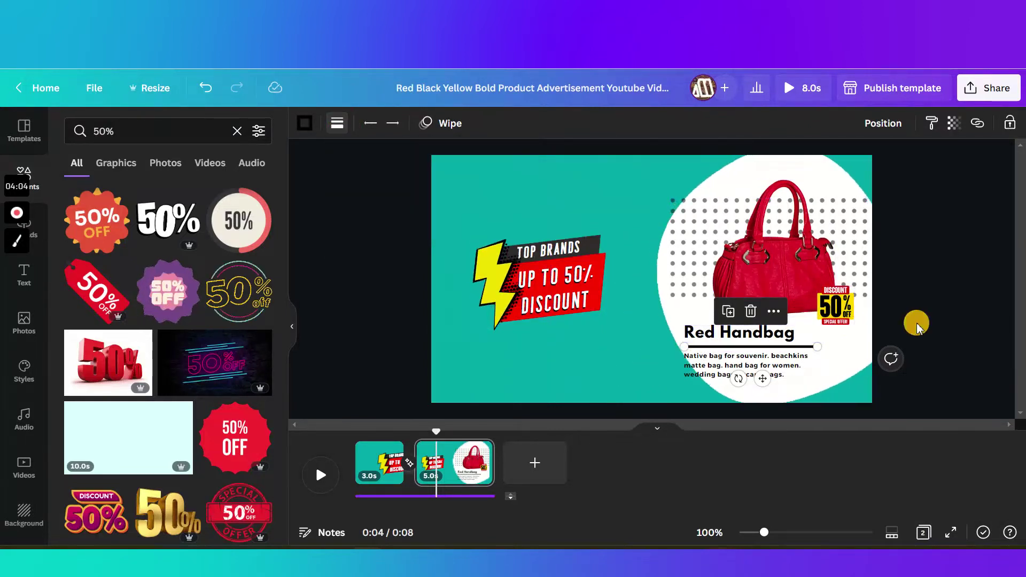
# Set the white blob's Baseline animation direction to left
pyautogui.click(746, 167)
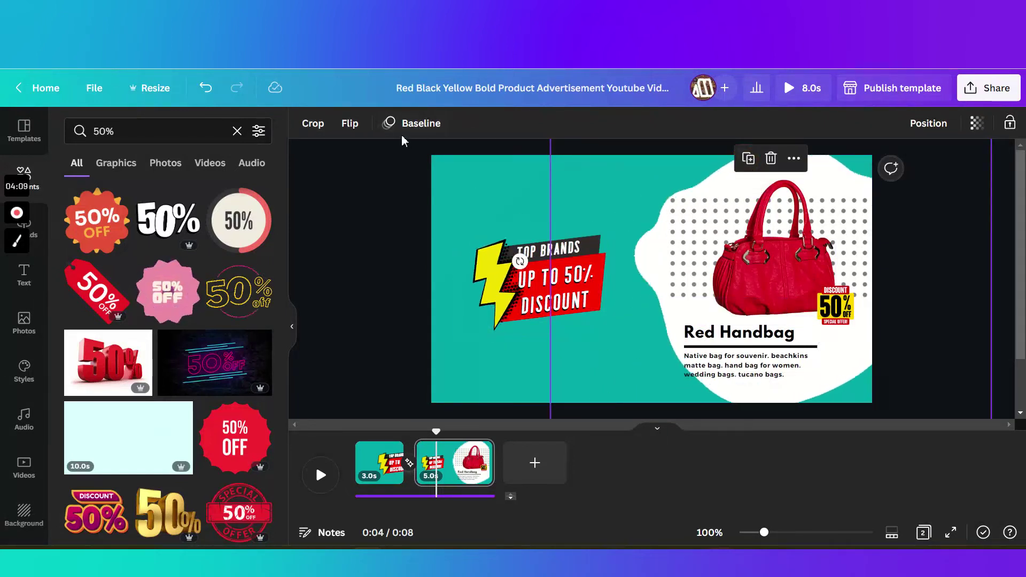
pyautogui.click(420, 124)
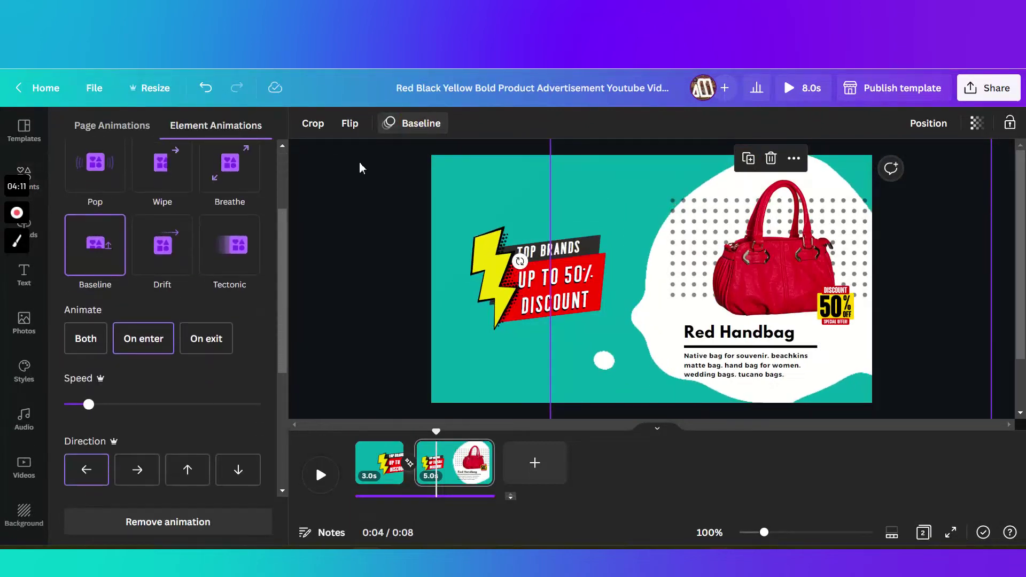
pyautogui.click(99, 482)
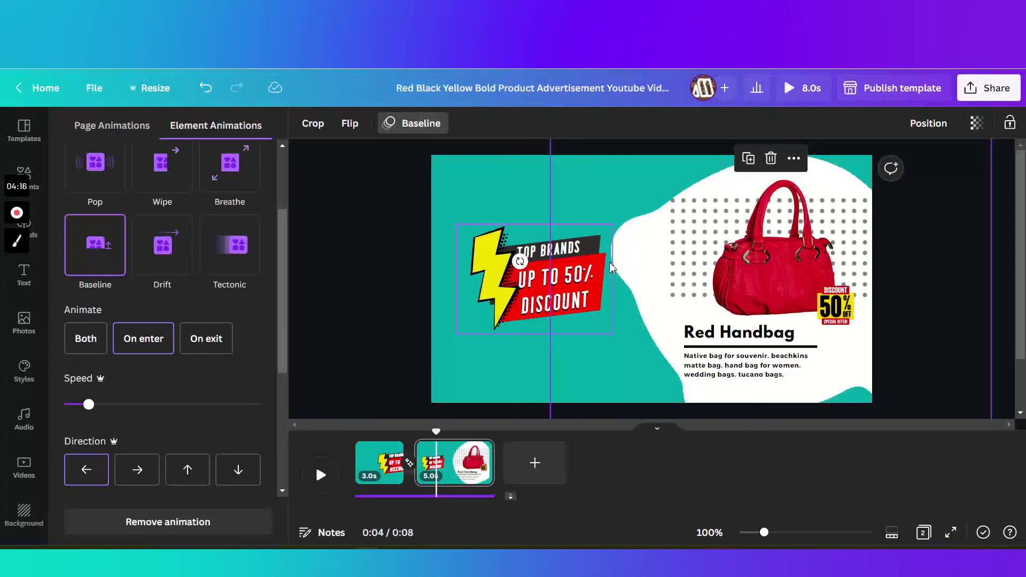
# Replay the dot pattern's Baseline, the handbag's Pop and the 50% sticker's animations
pyautogui.click(692, 240)
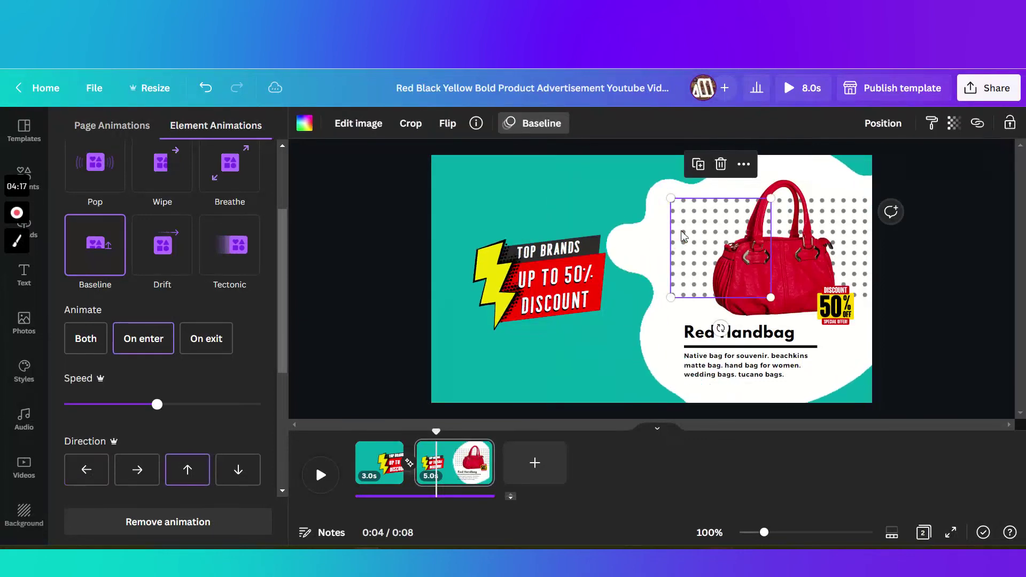
pyautogui.click(119, 258)
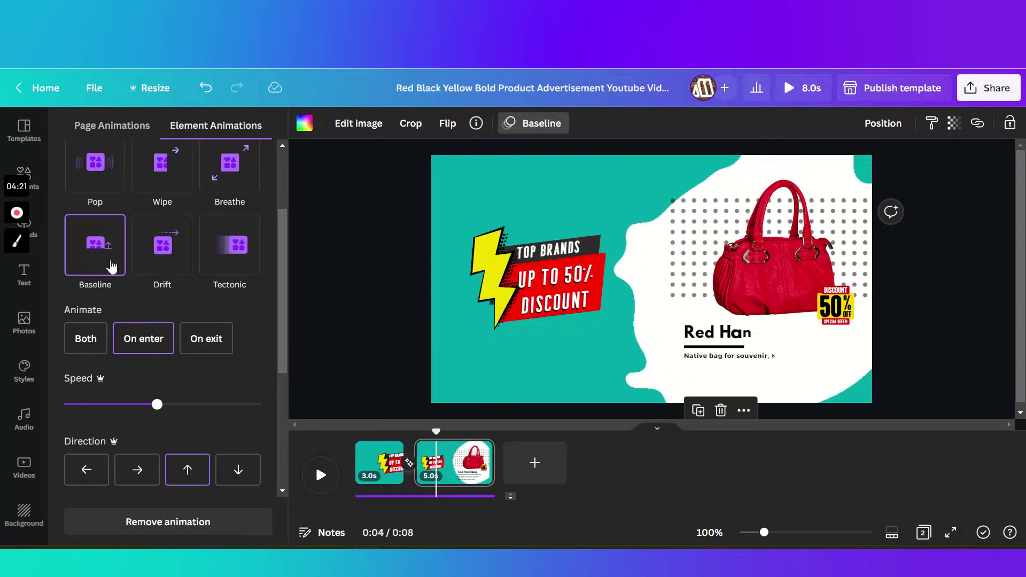
pyautogui.click(205, 473)
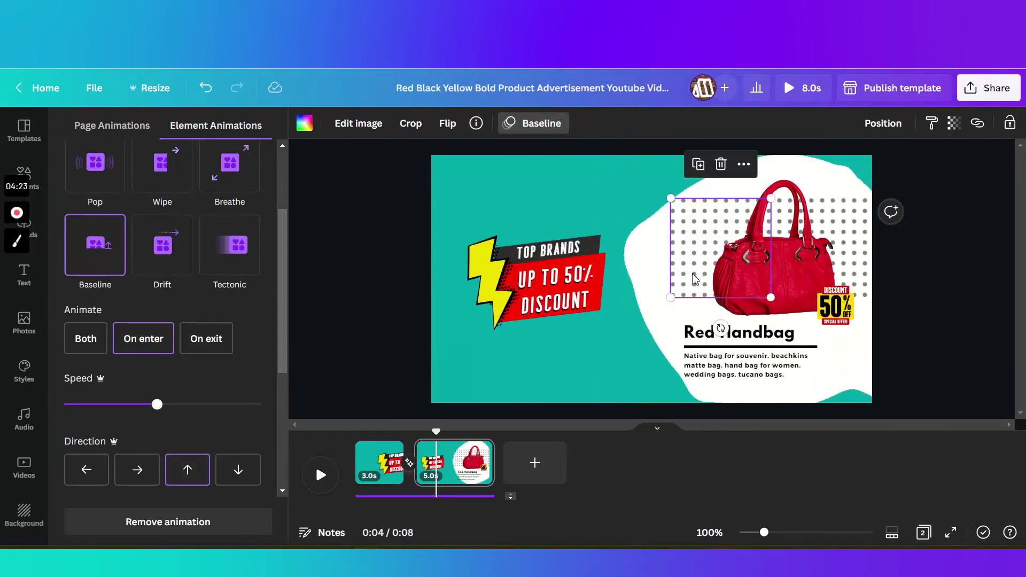
pyautogui.click(787, 269)
pyautogui.click(103, 312)
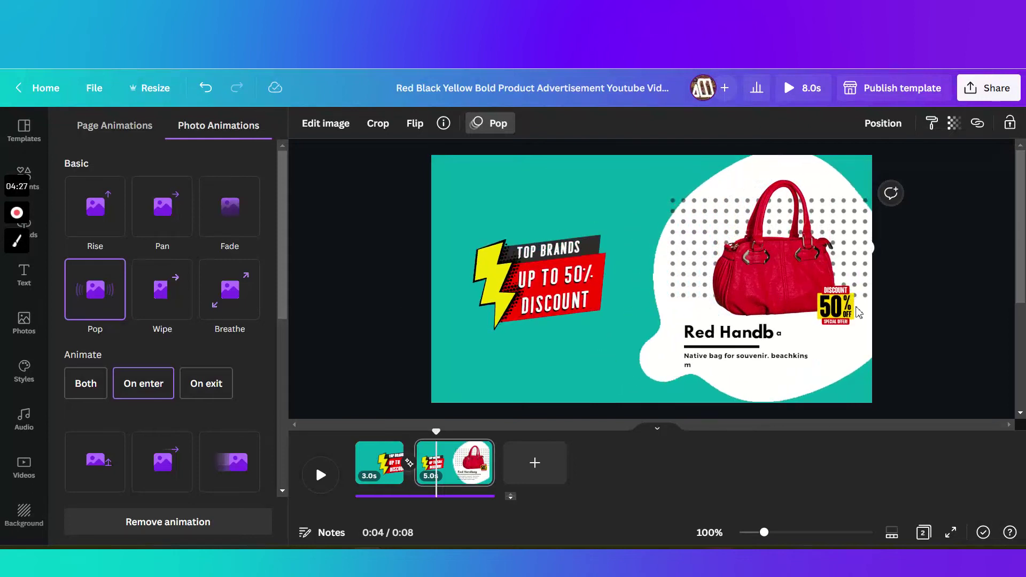
pyautogui.click(846, 316)
pyautogui.click(77, 294)
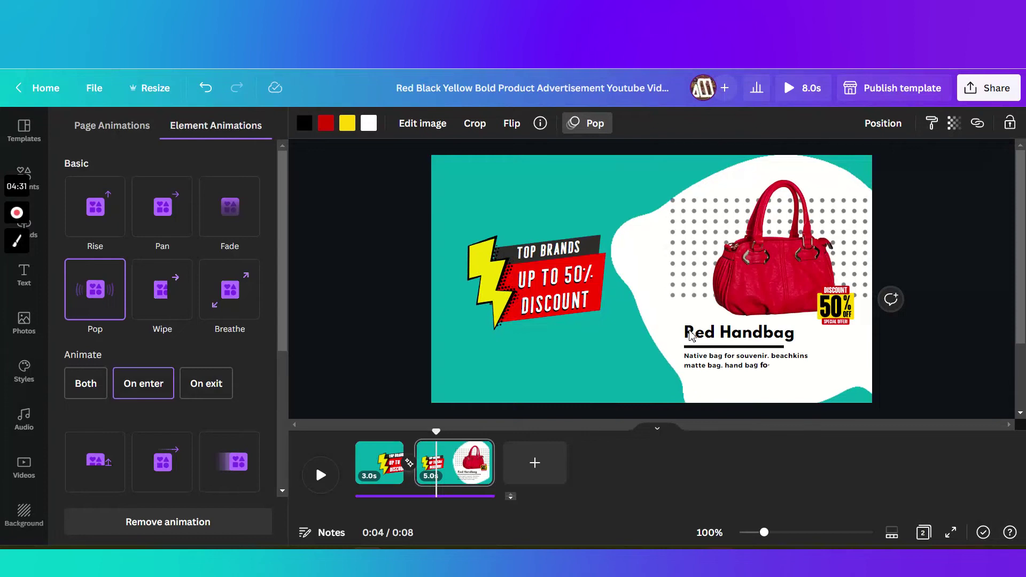
pyautogui.click(691, 335)
# Review the heading's Burst and the divider line's rightward Wipe, then close animation settings
pyautogui.scroll(-4, 191, 422)
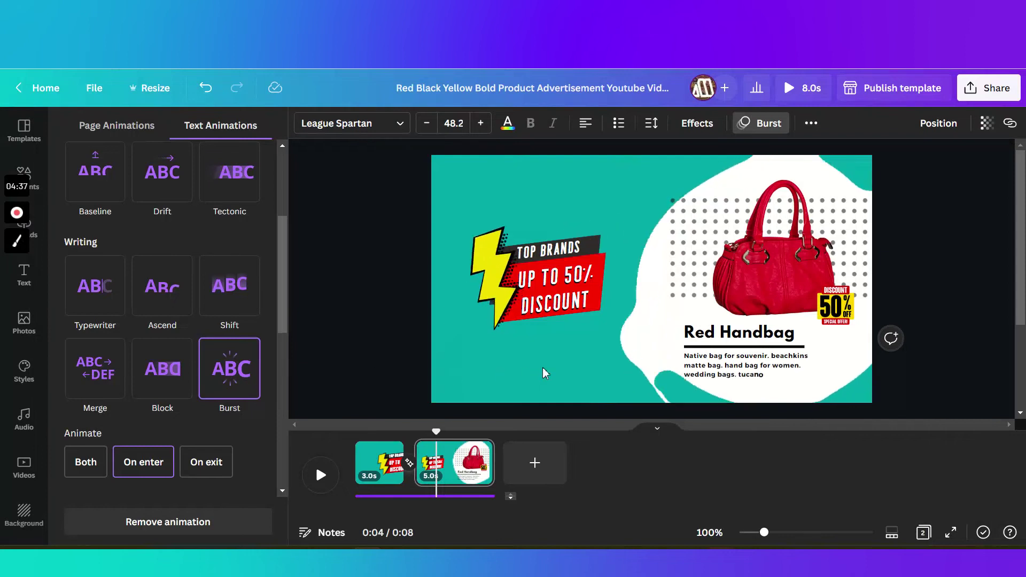
pyautogui.click(697, 369)
pyautogui.click(709, 347)
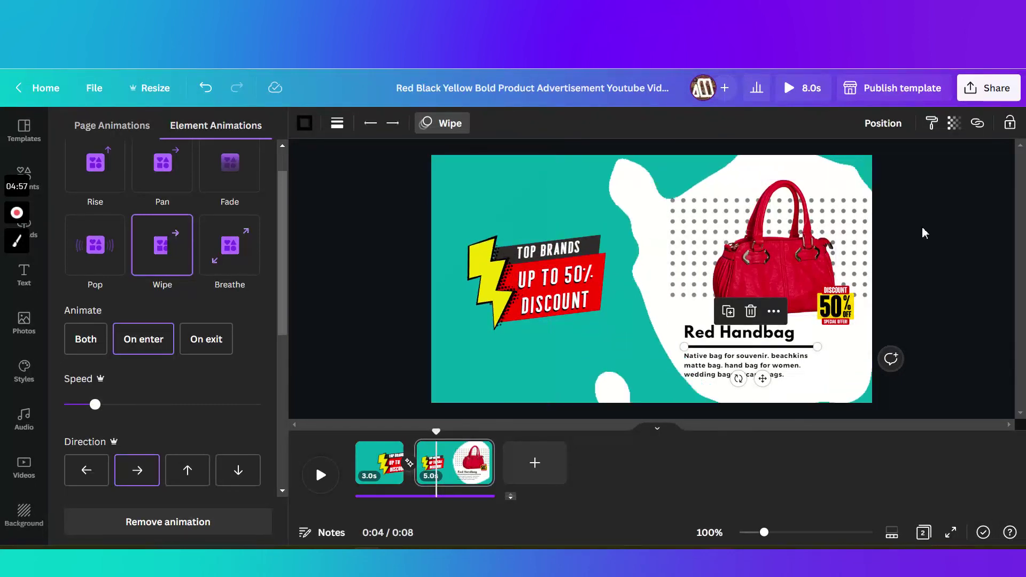
pyautogui.press('Escape')
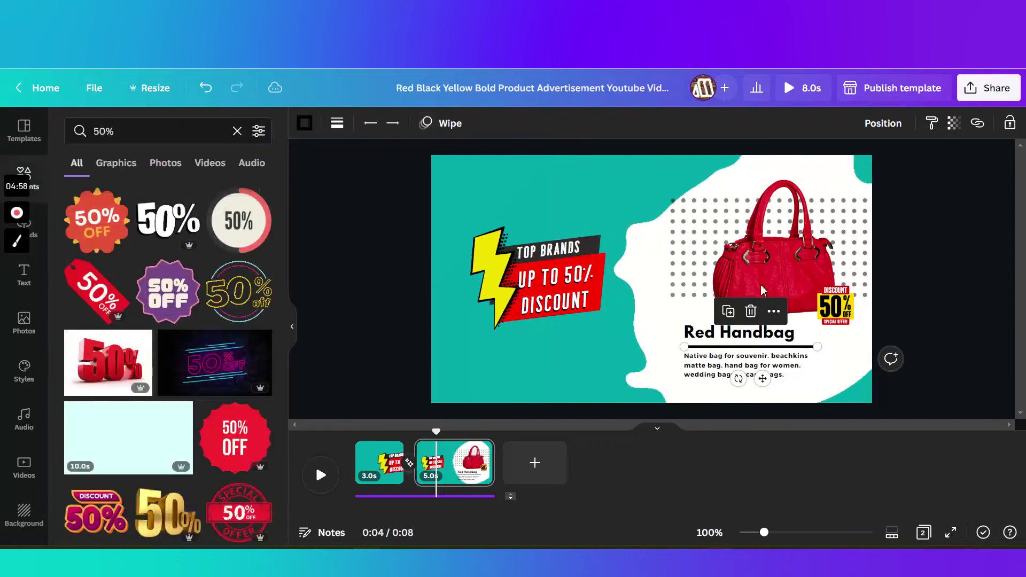
# Search the music library for 'sale' and preview the Garage Sale track
pyautogui.click(26, 420)
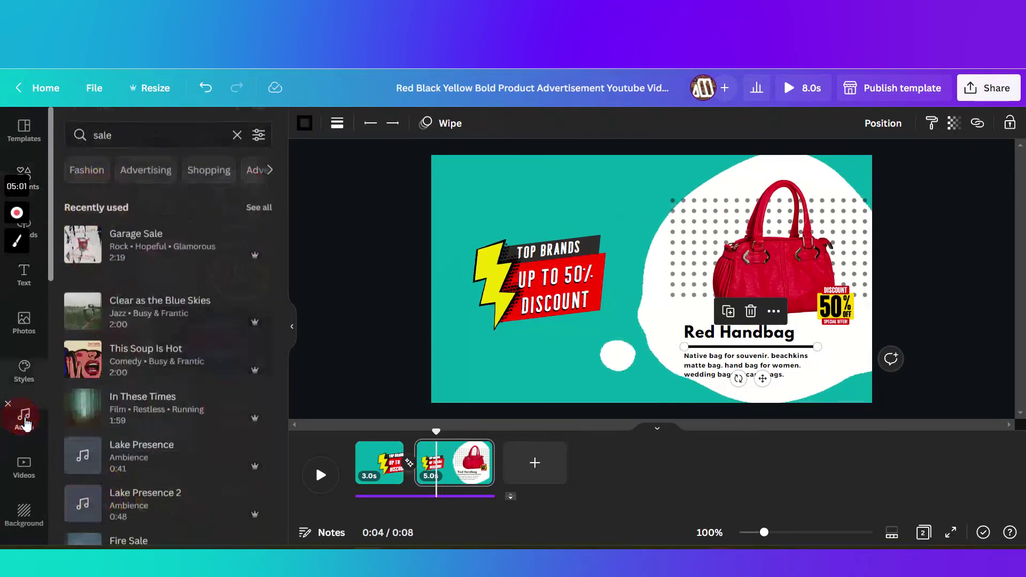
pyautogui.click(127, 133)
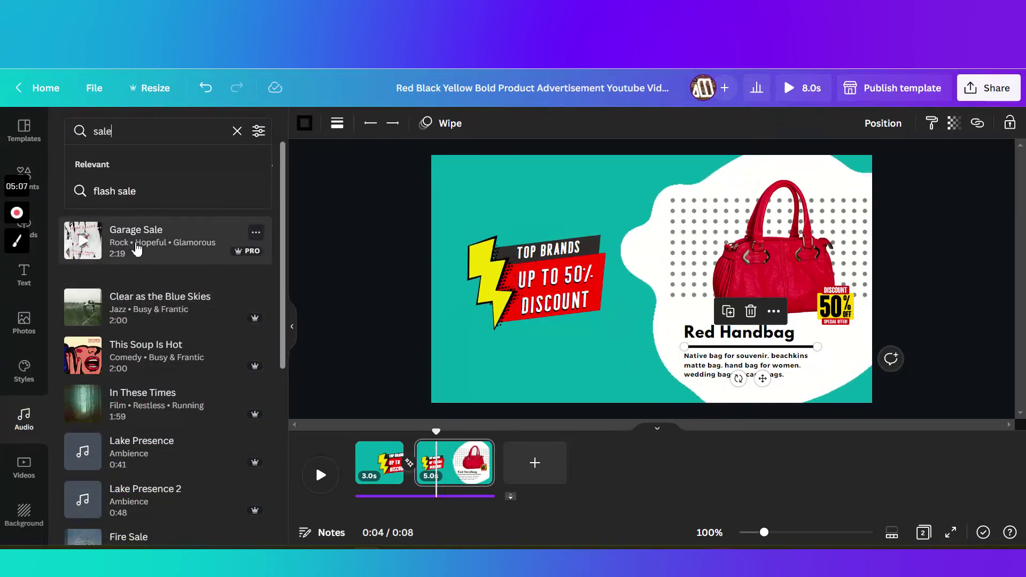
pyautogui.click(91, 247)
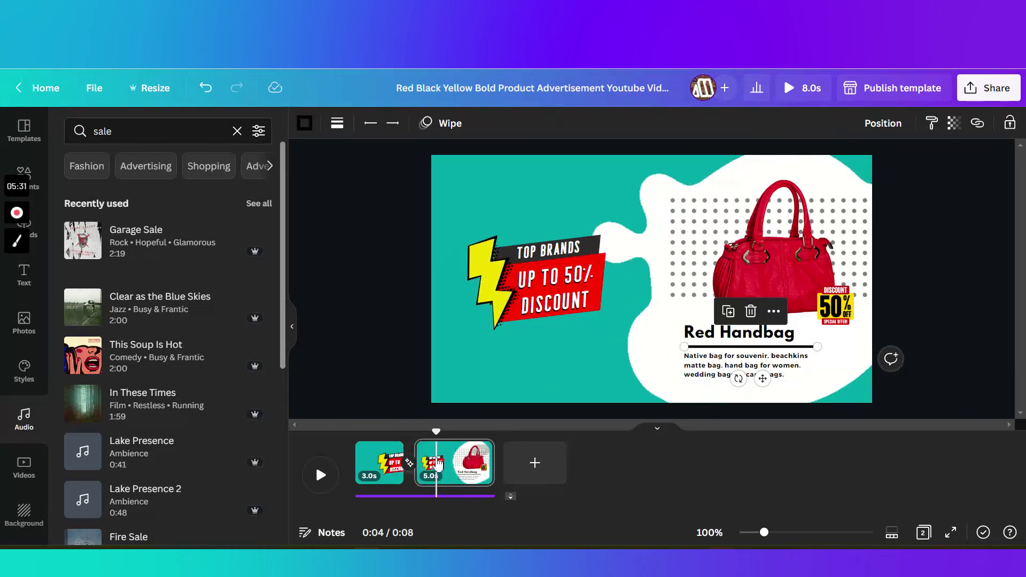
pyautogui.moveTo(480, 457)
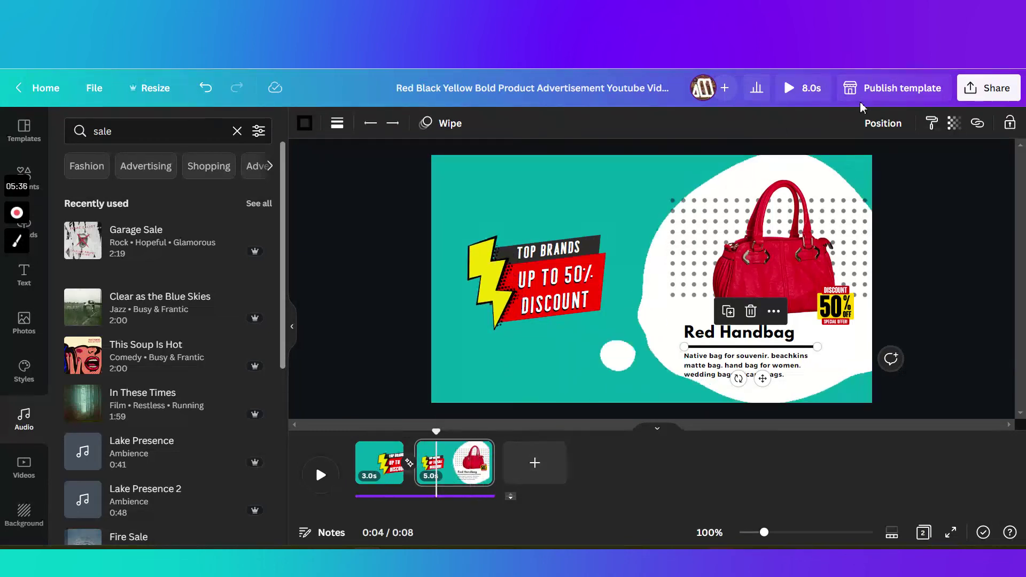
# Preview the full 8.0s handbag ad, then show the MP4 Video download options for both pages
pyautogui.click(794, 92)
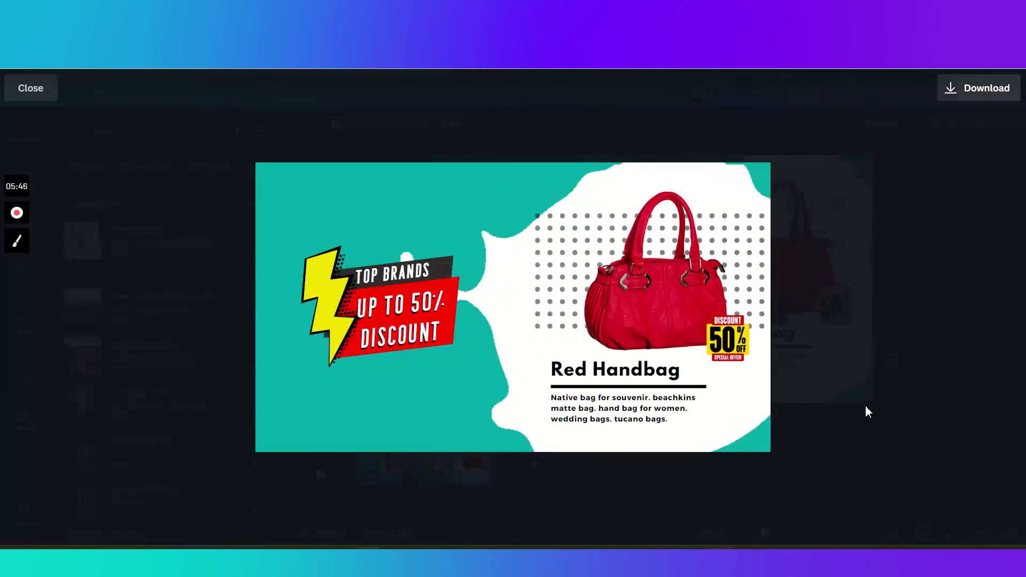
pyautogui.click(49, 95)
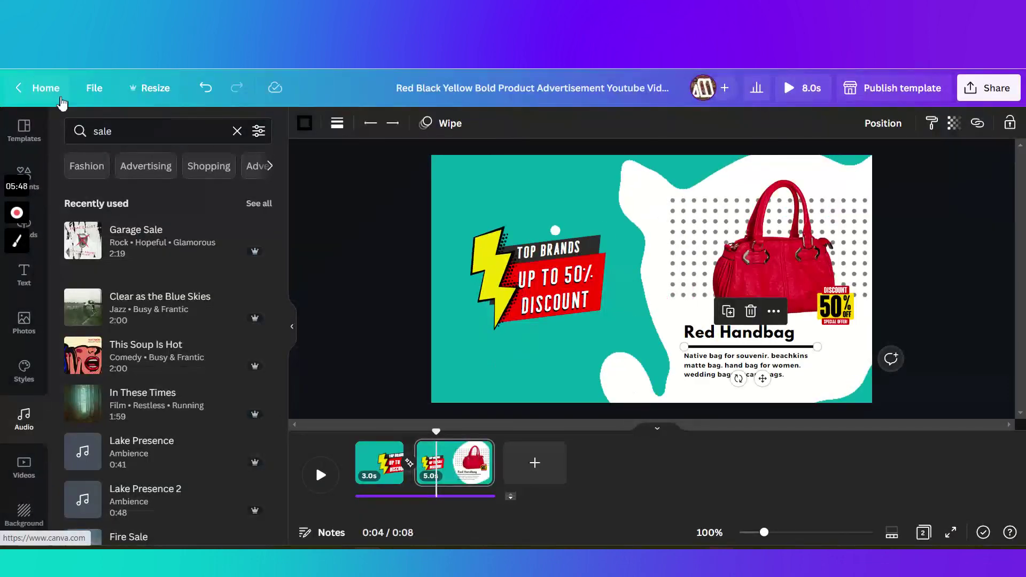
pyautogui.click(988, 90)
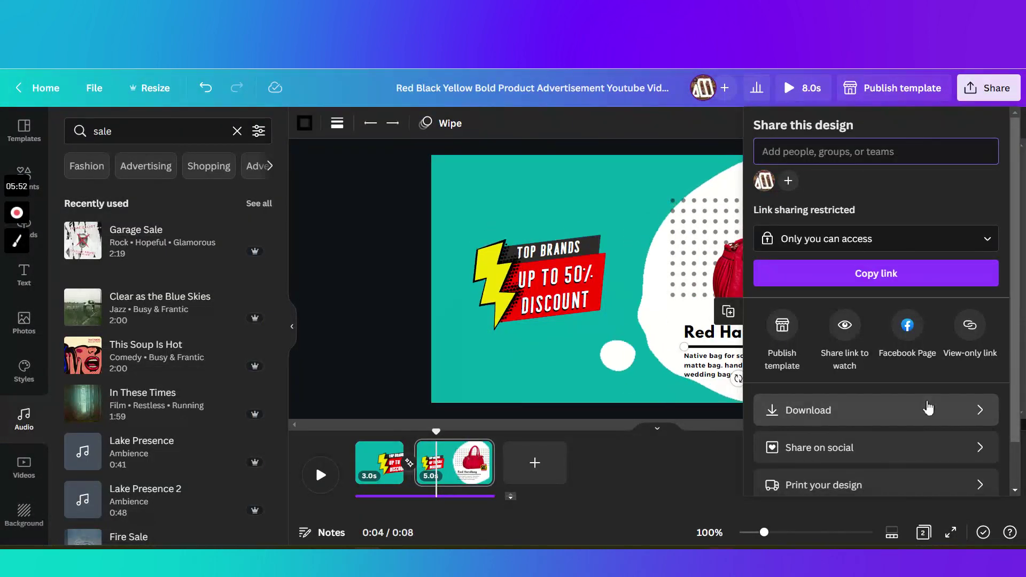
pyautogui.click(969, 409)
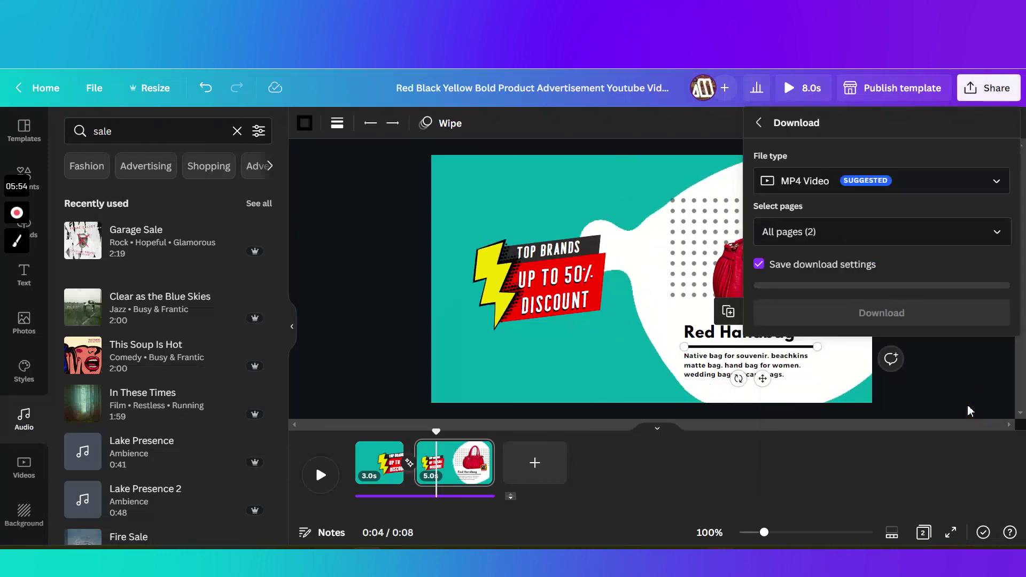